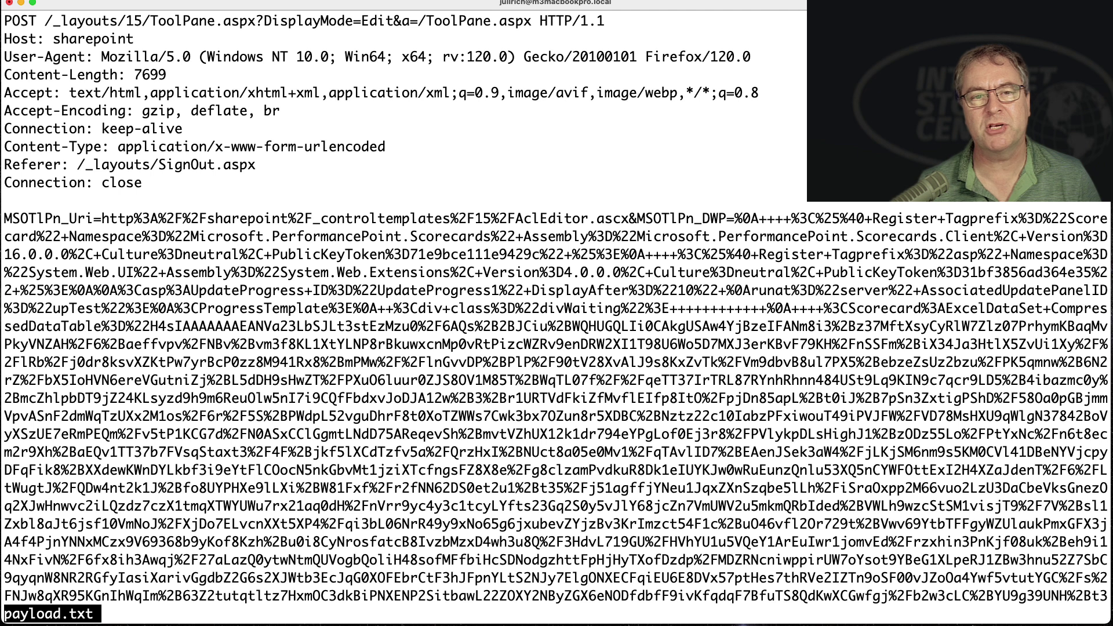
left_click_drag(149, 21, 260, 21)
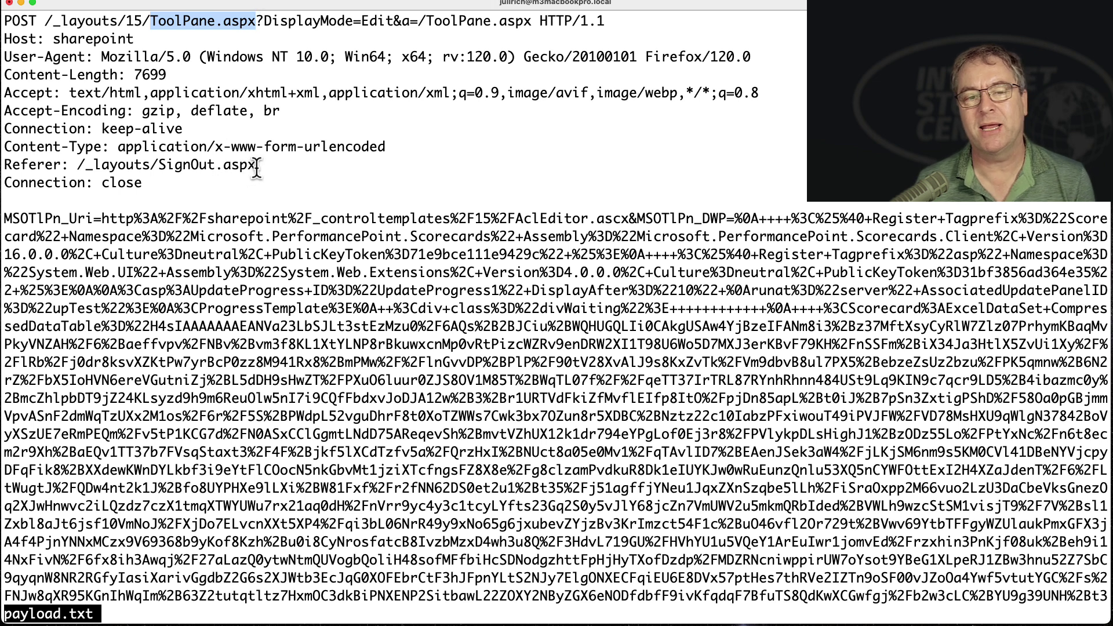
left_click_drag(257, 165, 4, 166)
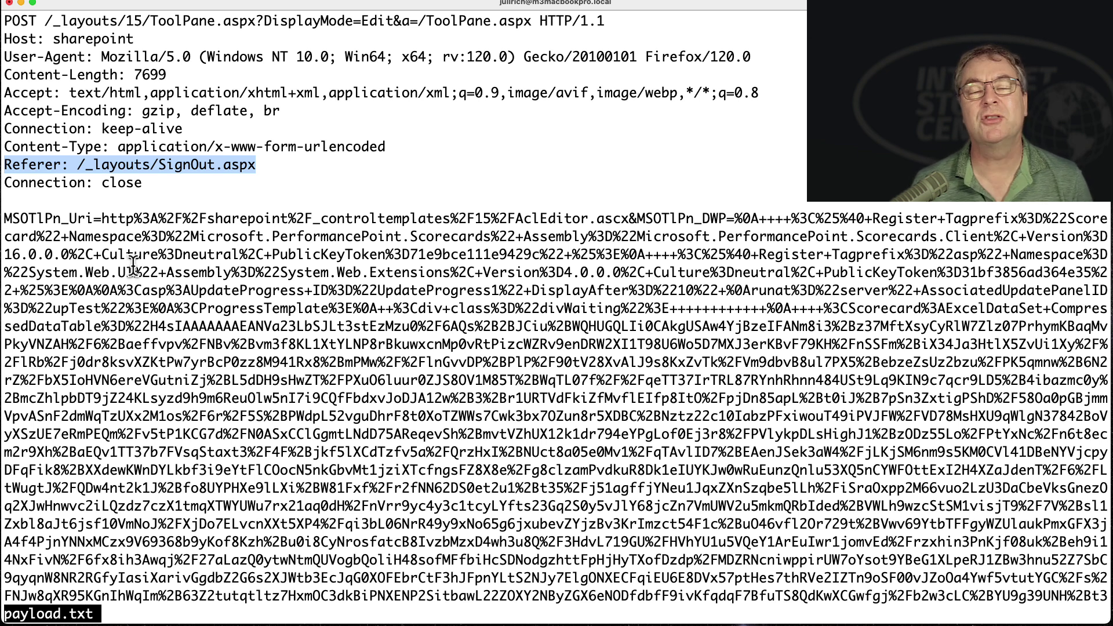
left_click(46, 213)
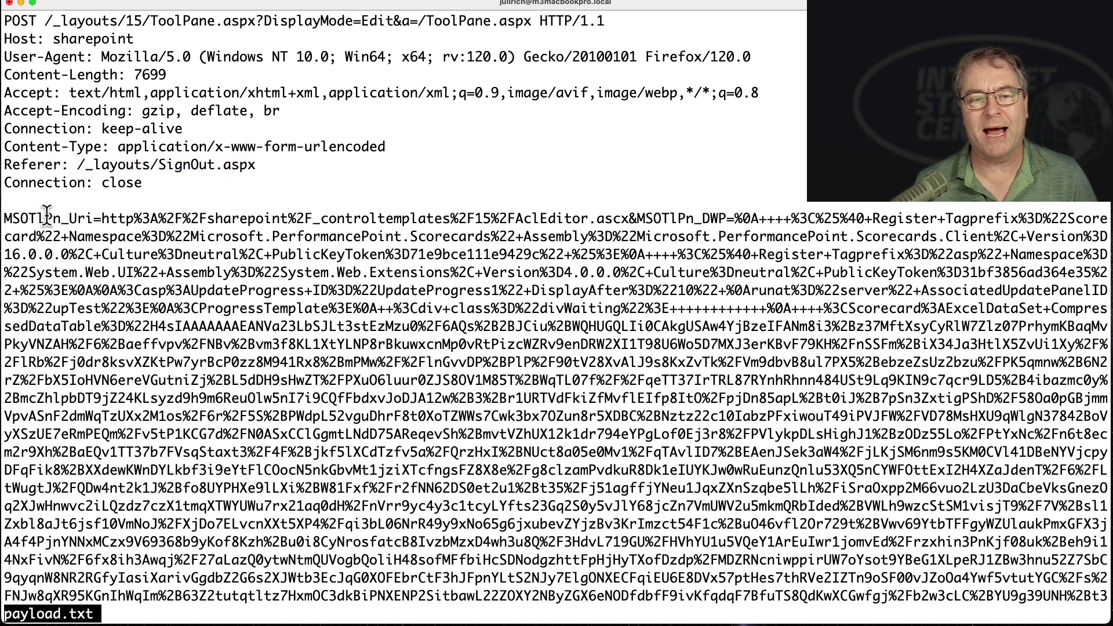
left_click_drag(46, 213, 187, 288)
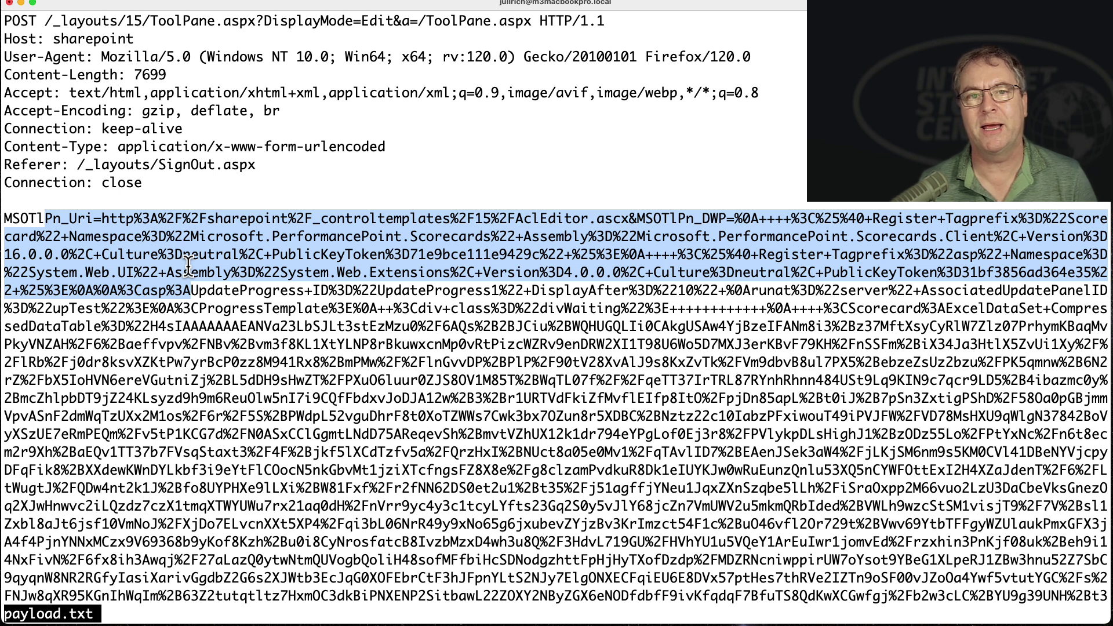
type("qcat p")
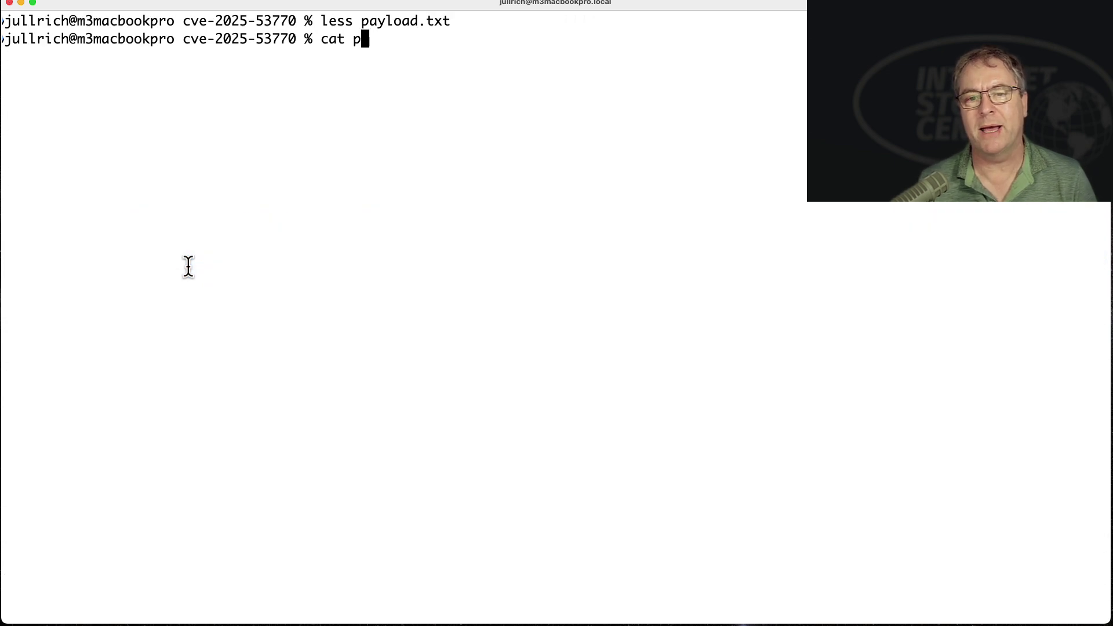
type("ayload.u")
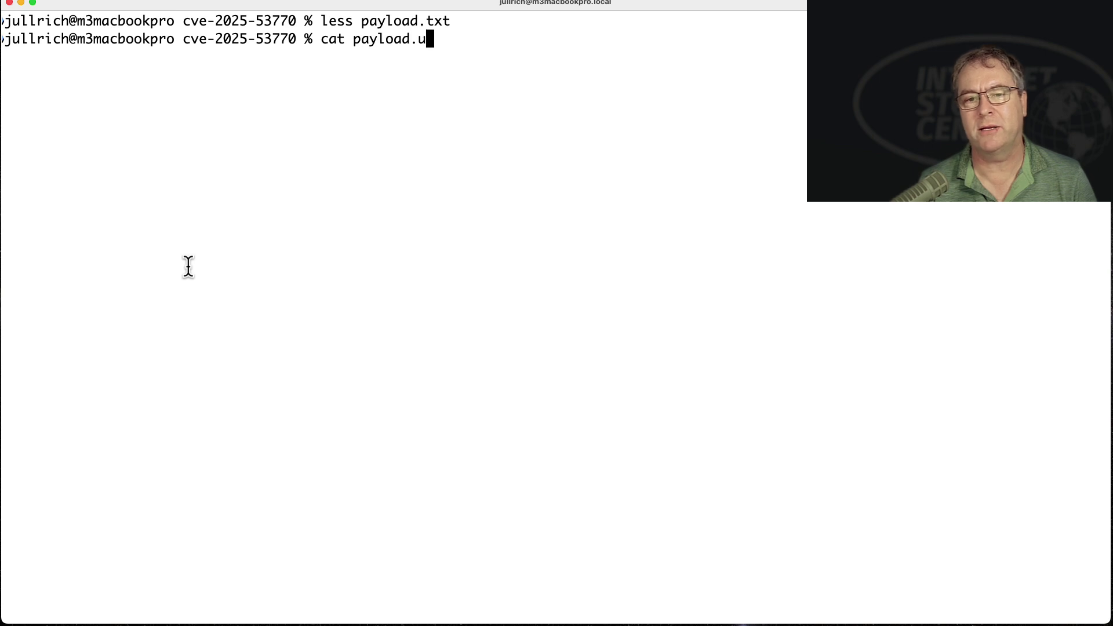
Open payload.urldecode in less instead of cat
key("Tab")
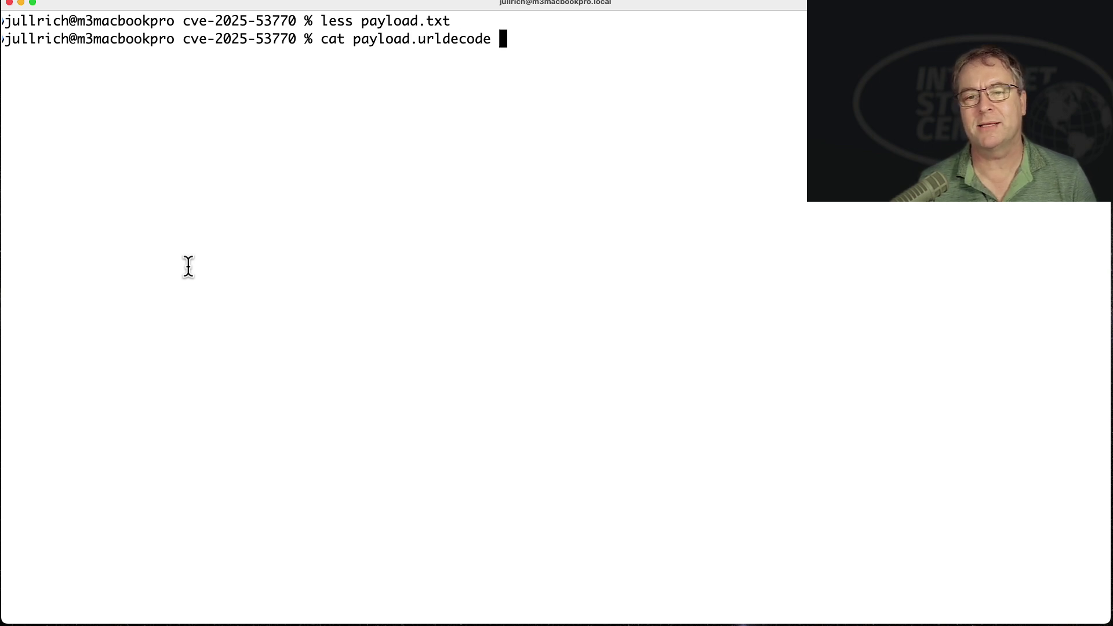
key("ctrl+a")
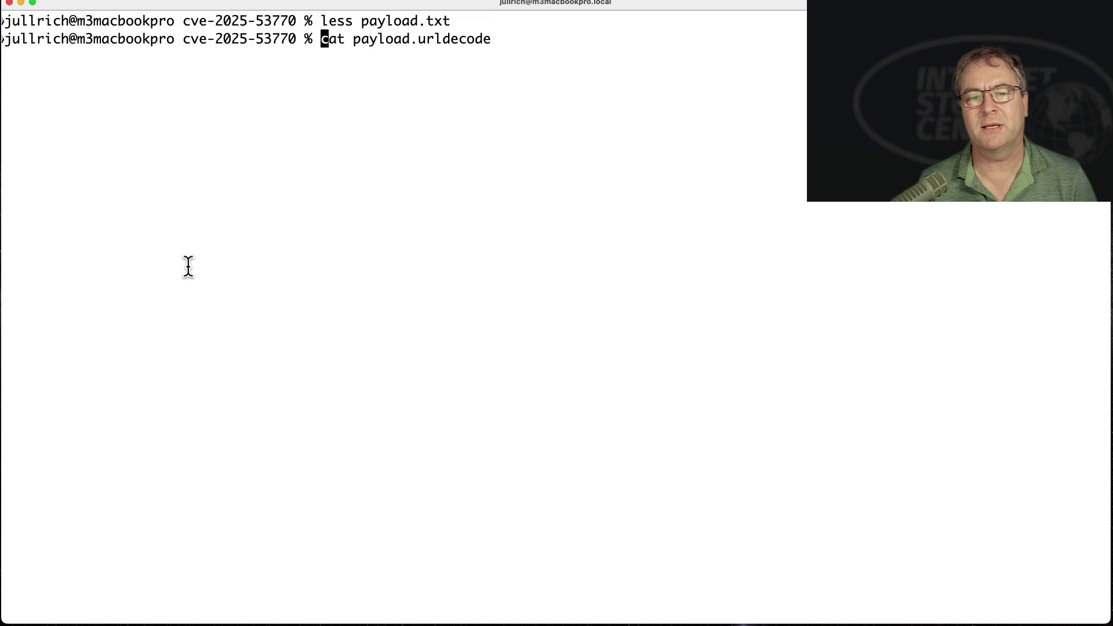
key("Delete")
key("Delete")
key("Delete")
type("less")
key("Return")
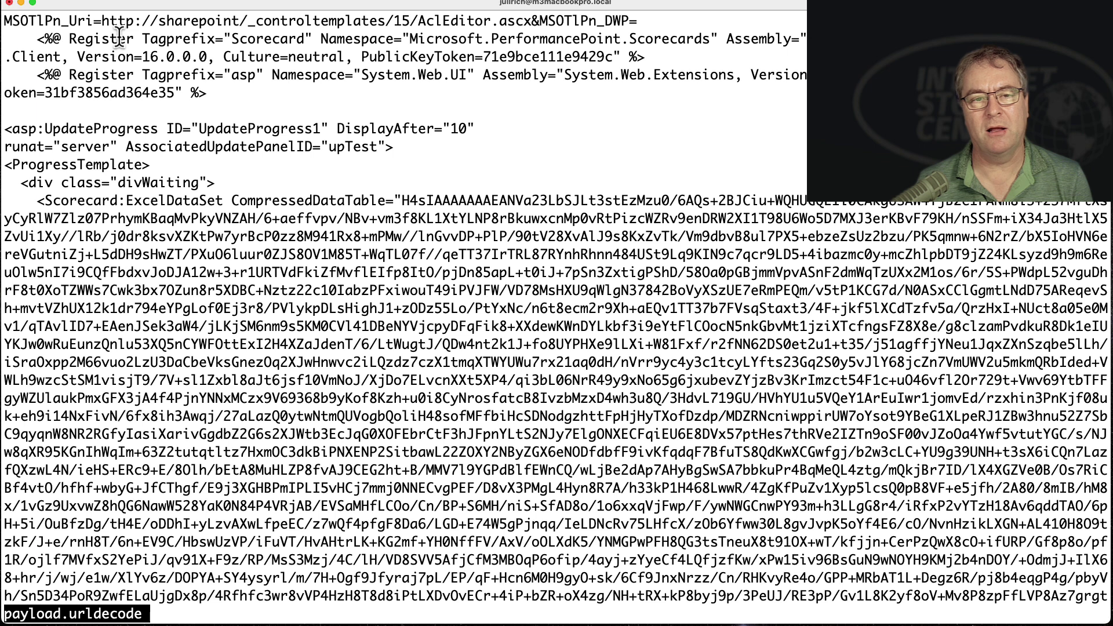
left_click_drag(106, 21, 244, 21)
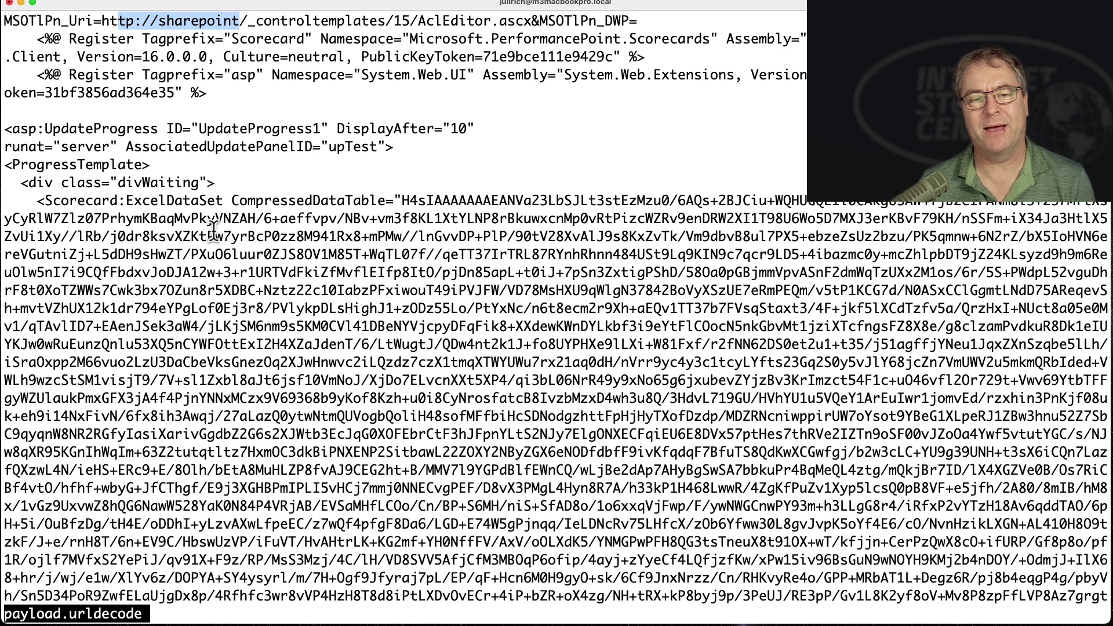
left_click_drag(127, 200, 228, 200)
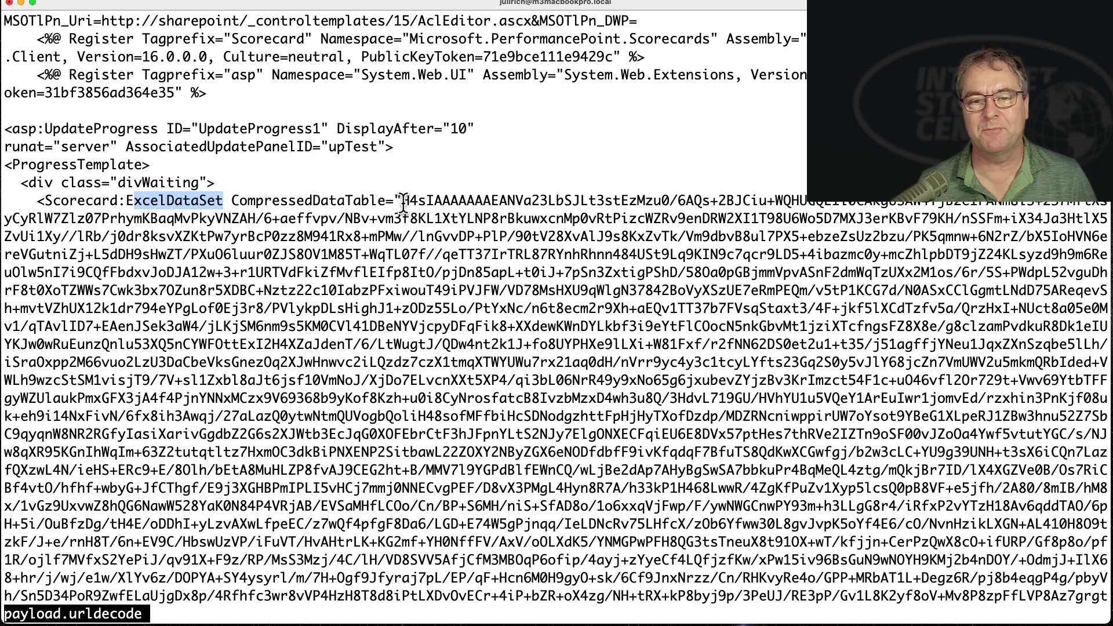
left_click_drag(402, 201, 408, 254)
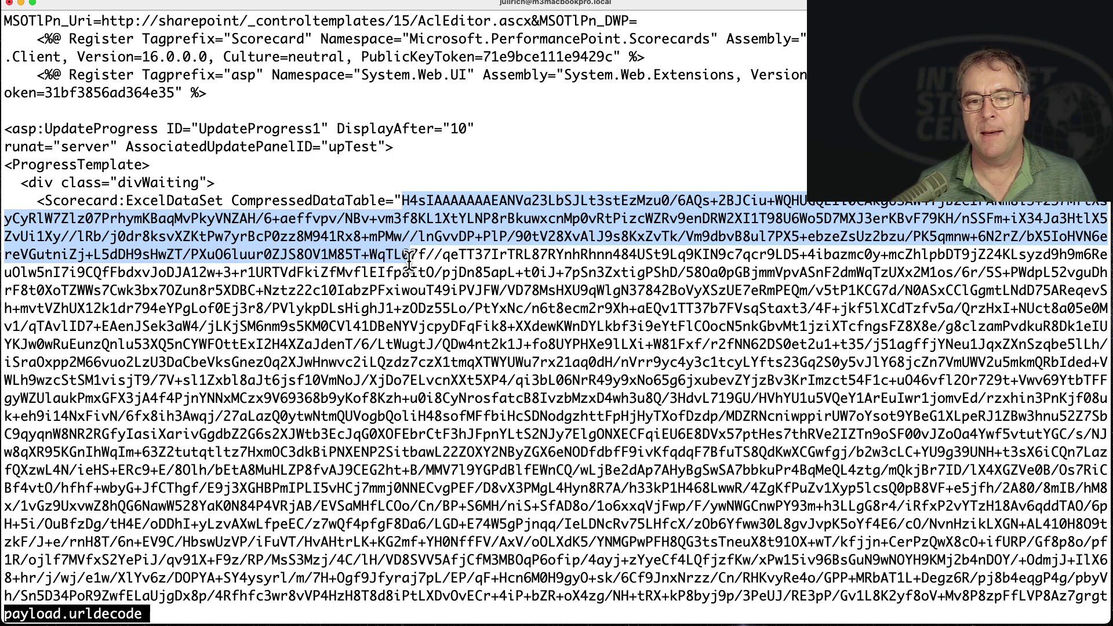
left_click(412, 237)
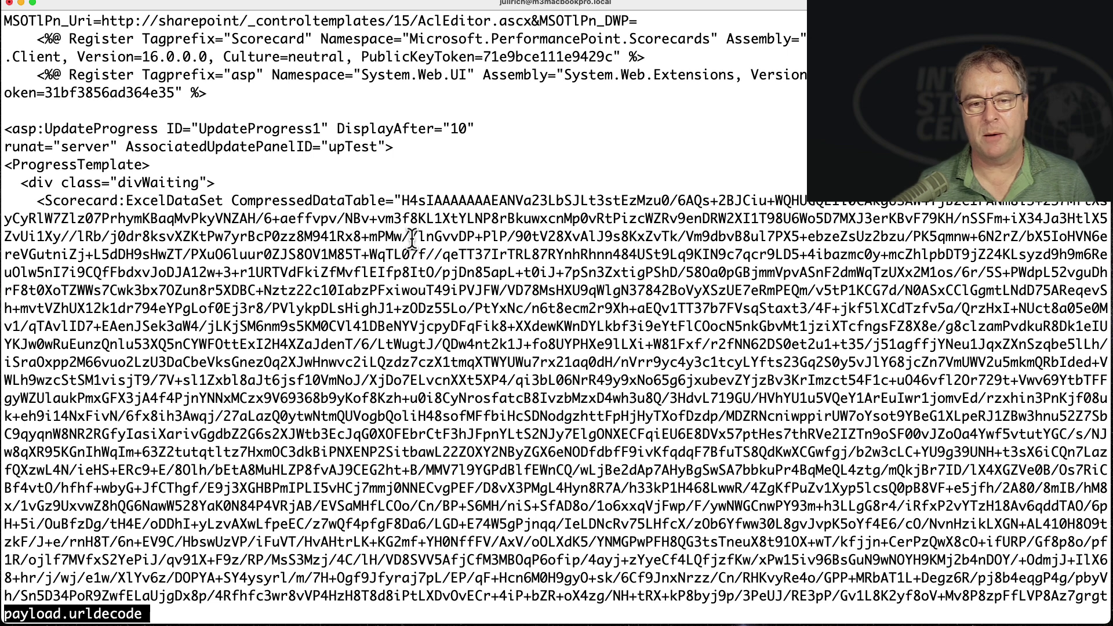
Quit less and print payload.urldecode to the terminal with cat
key("q")
key("Up")
key("ctrl+a")
key("Delete")
key("Delete")
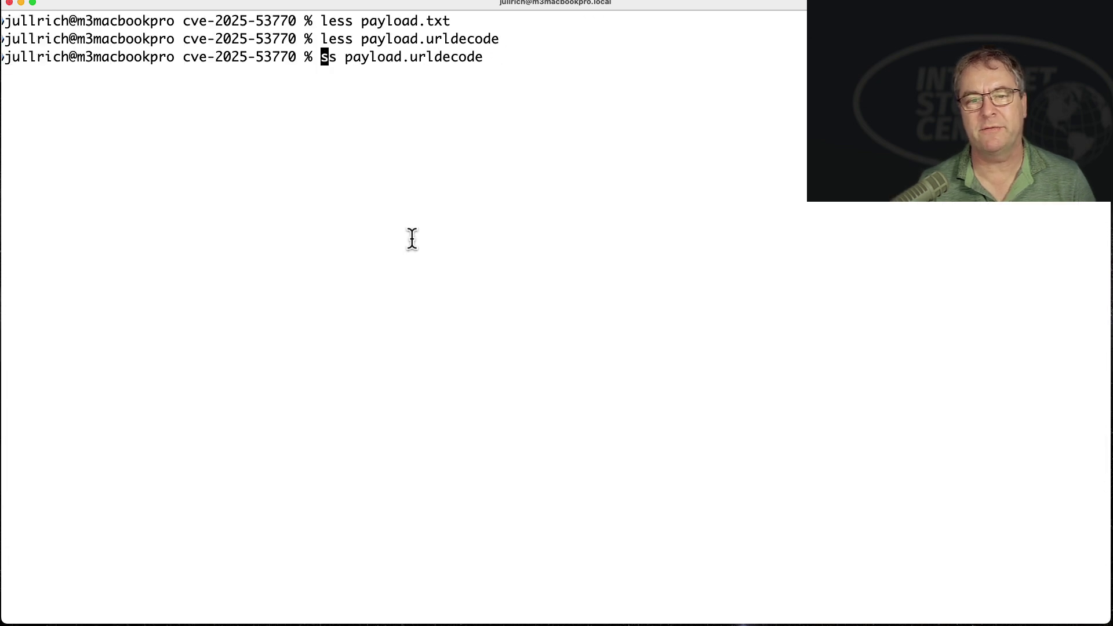
key("Delete")
key("Delete")
type("cat")
key("Return")
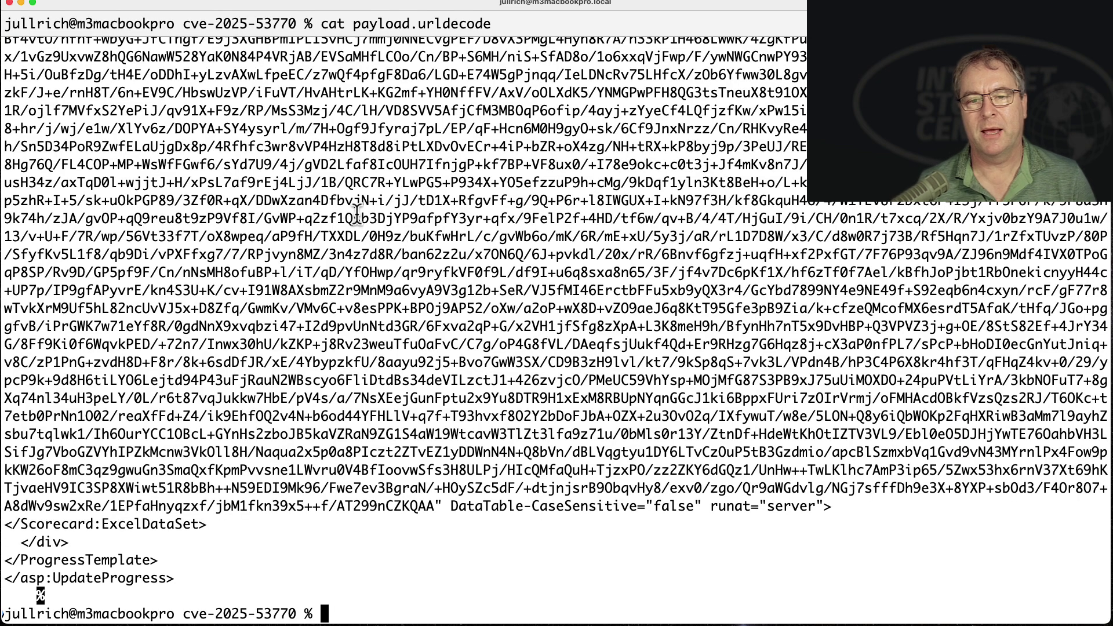
scroll(355, 213, "up", 10)
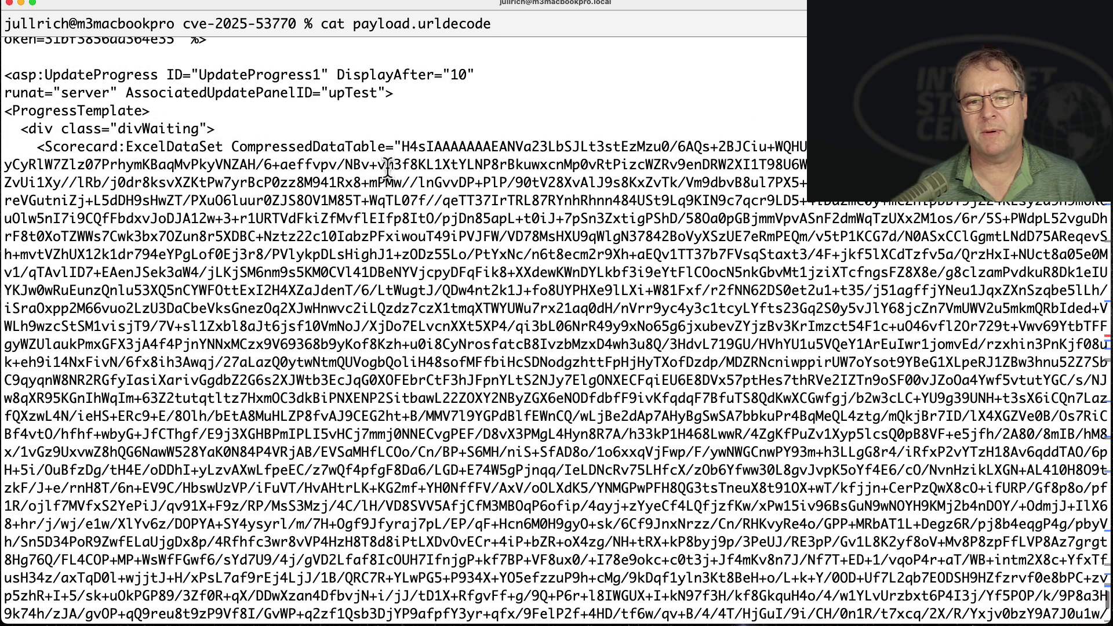
mouse_move(400, 146)
left_mouse_down()
mouse_move(443, 622)
mouse_move(546, 522)
left_mouse_up()
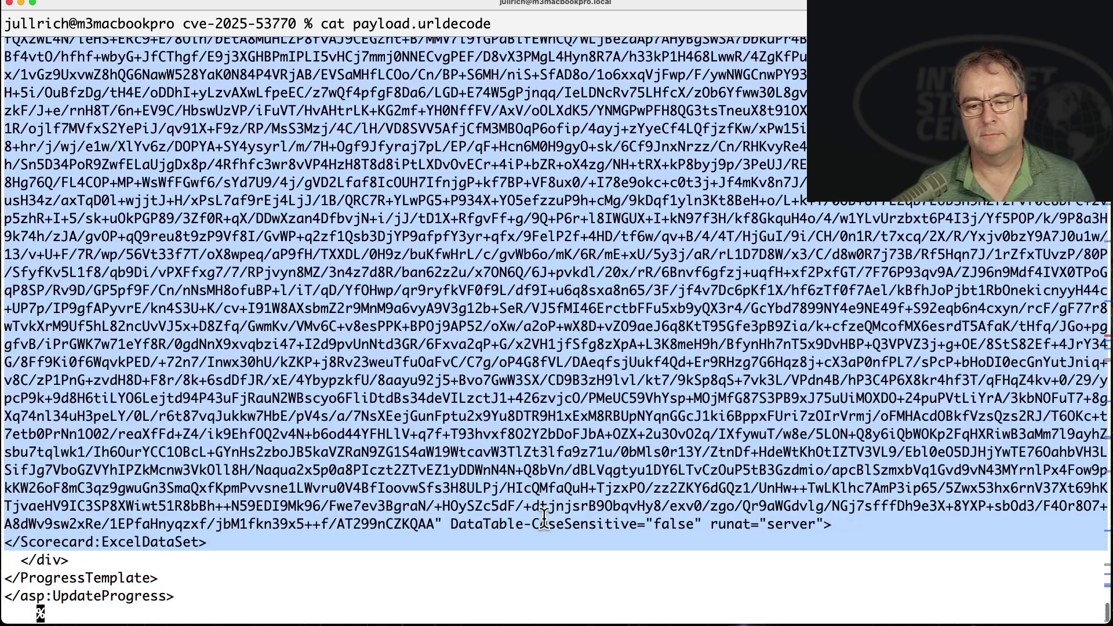
Copy the CompressedDataTable base64 blob and clear the screen
left_click_drag(546, 522, 435, 524)
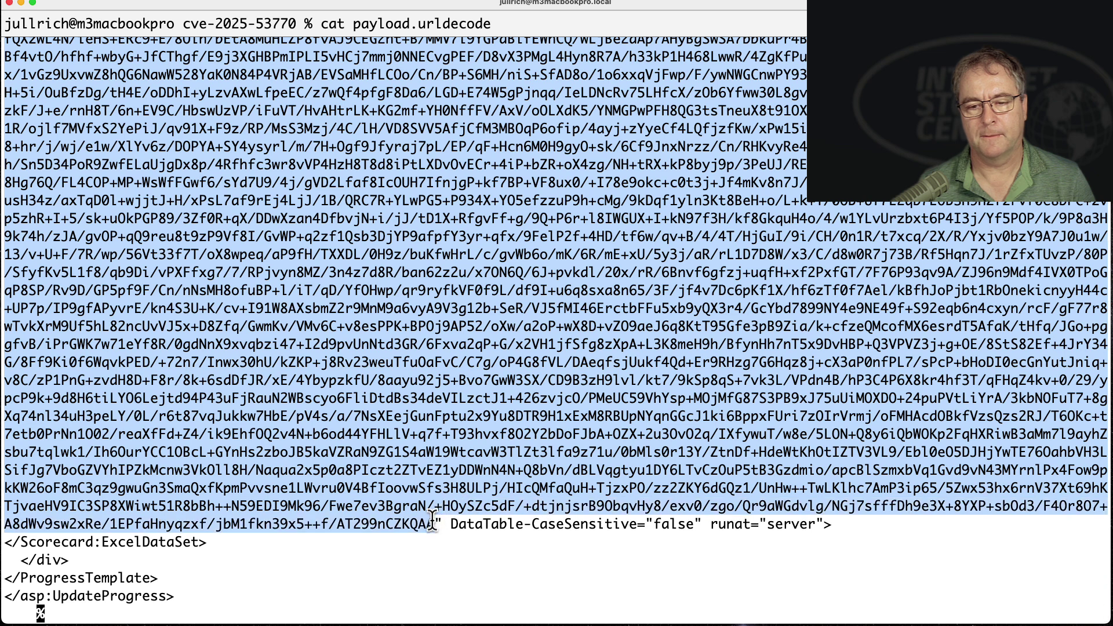
right_click(443, 395)
left_click(457, 399)
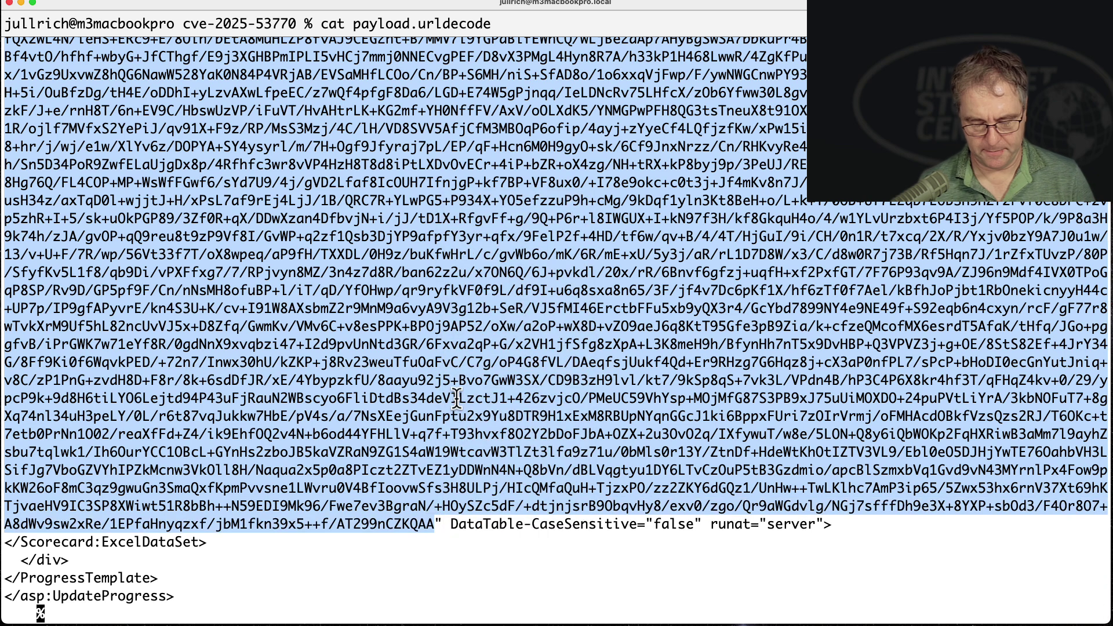
key("ctrl+l")
type("pb")
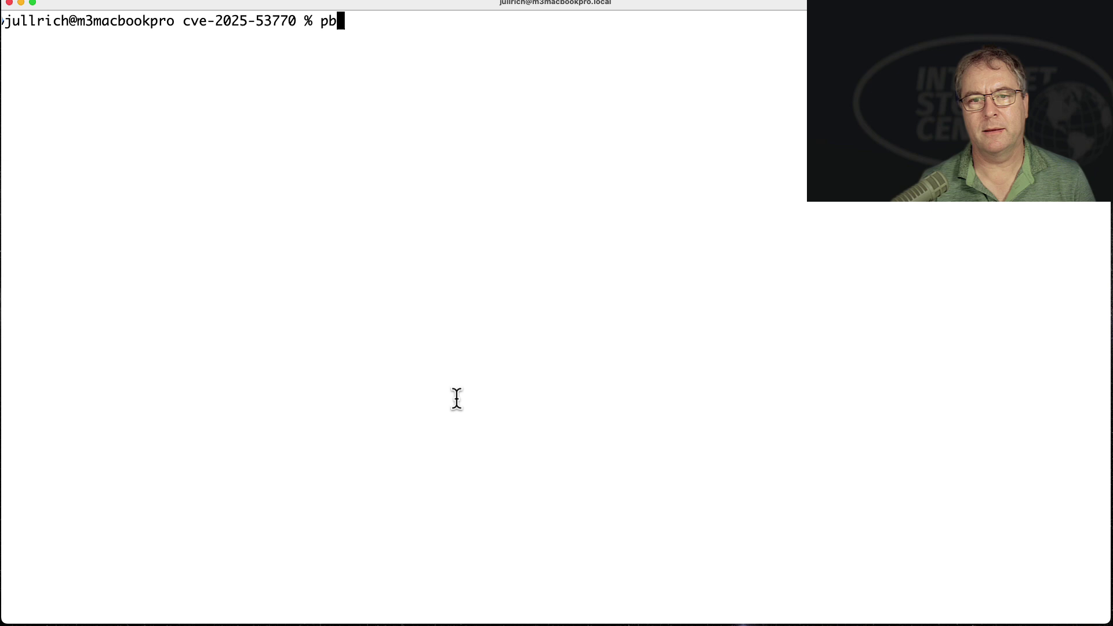
type("past >")
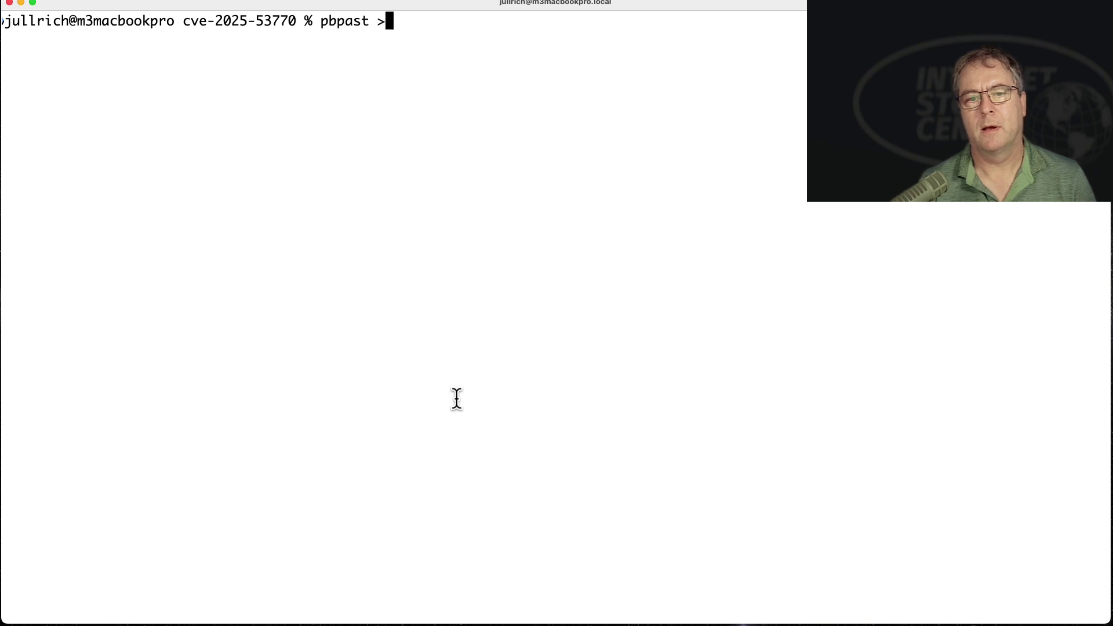
Save the copied blob to exploit.base64 and try base64 -d < exploit.base64 | zcat
key("BackSpace")
key("BackSpace")
type("e > e")
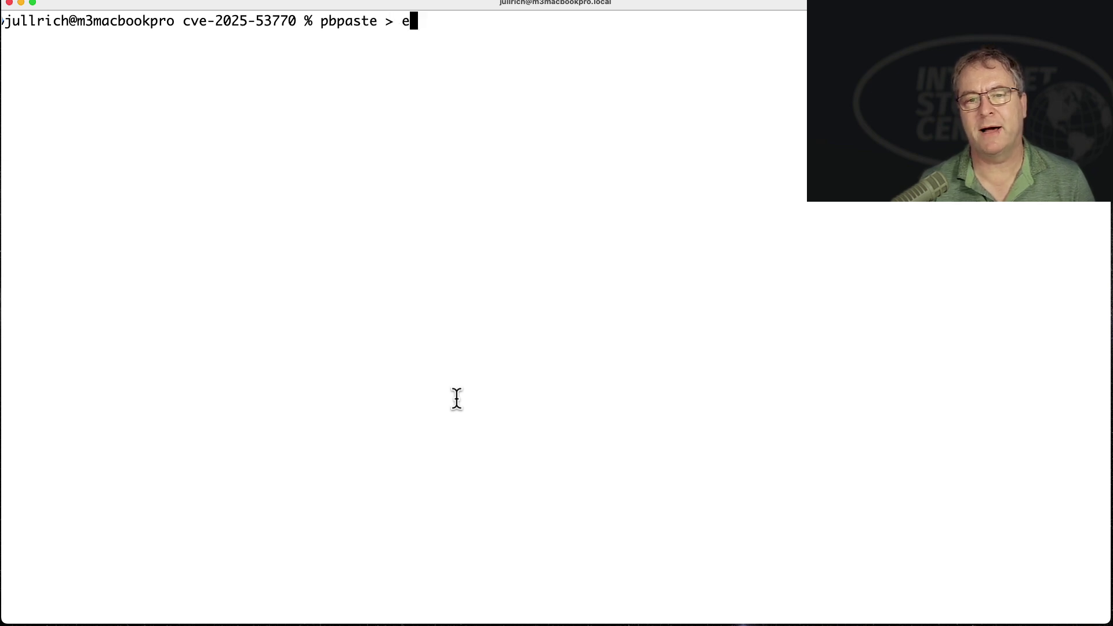
type("xploit.base")
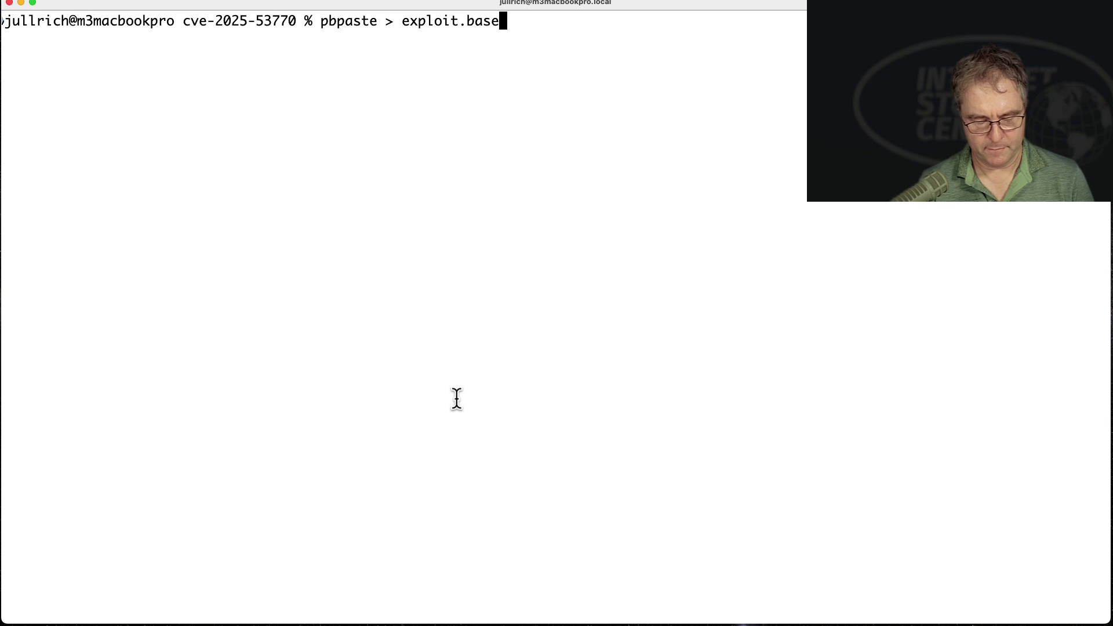
type("64")
key("Return")
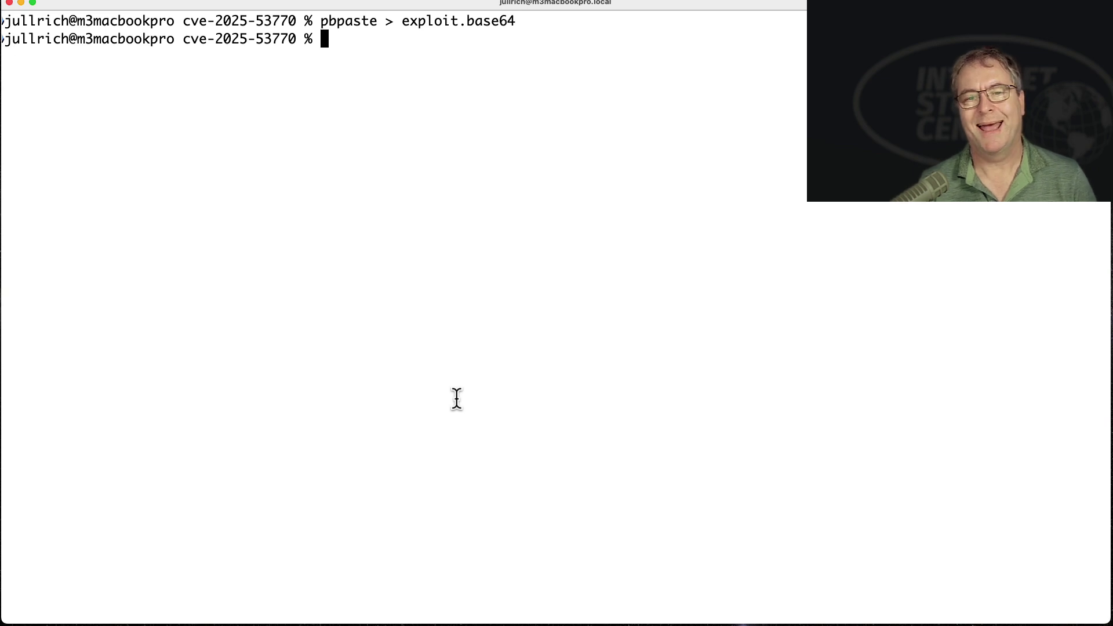
type("base")
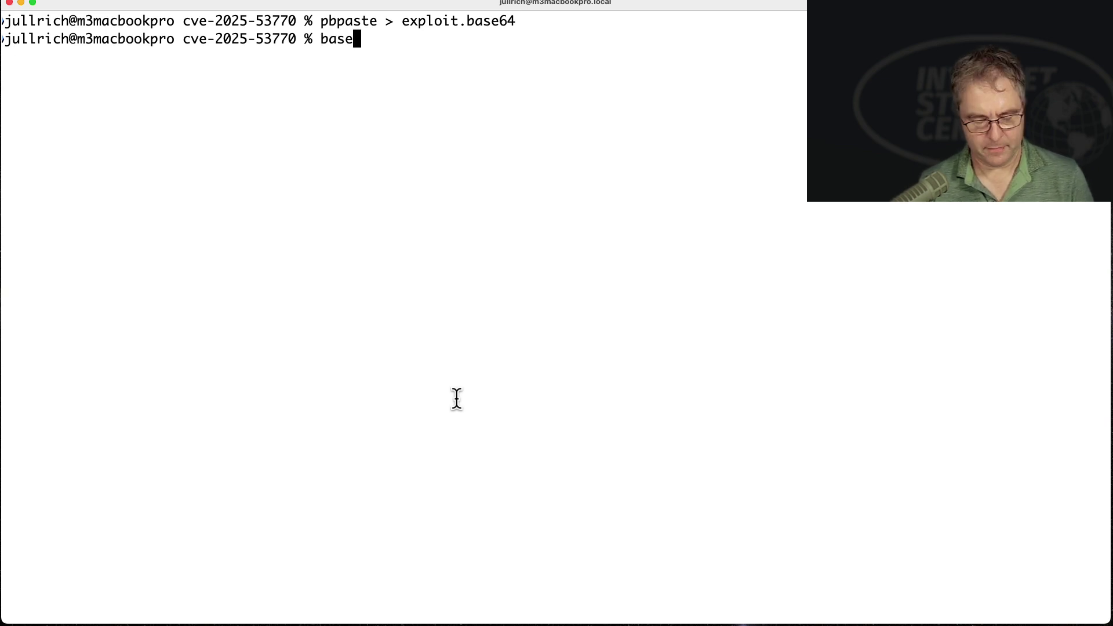
type("64 -d exploit.")
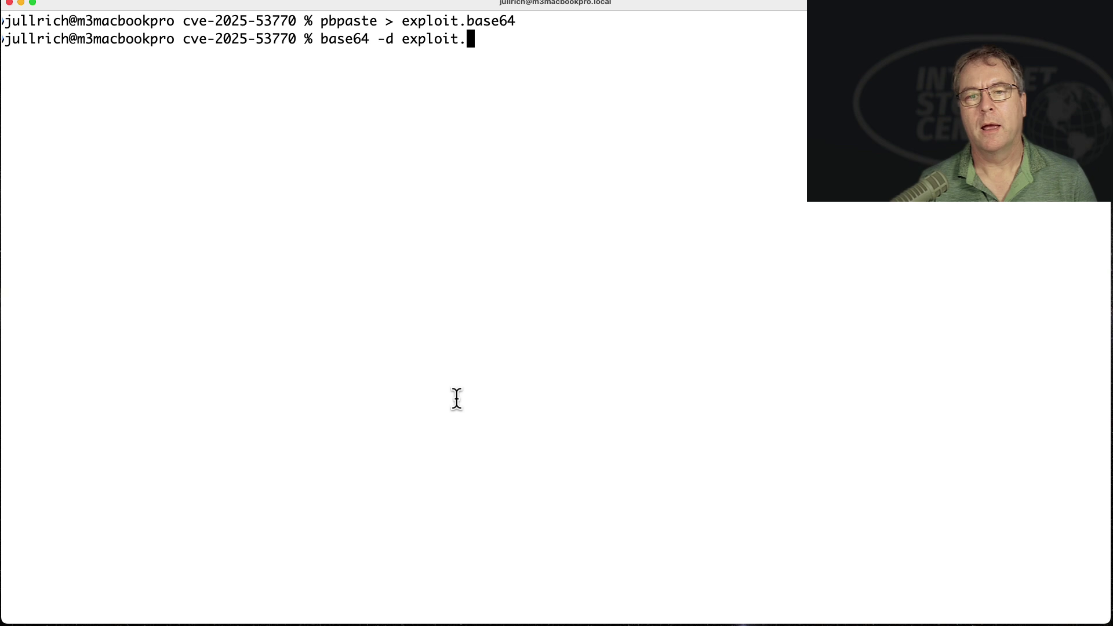
type("b")
key("Tab")
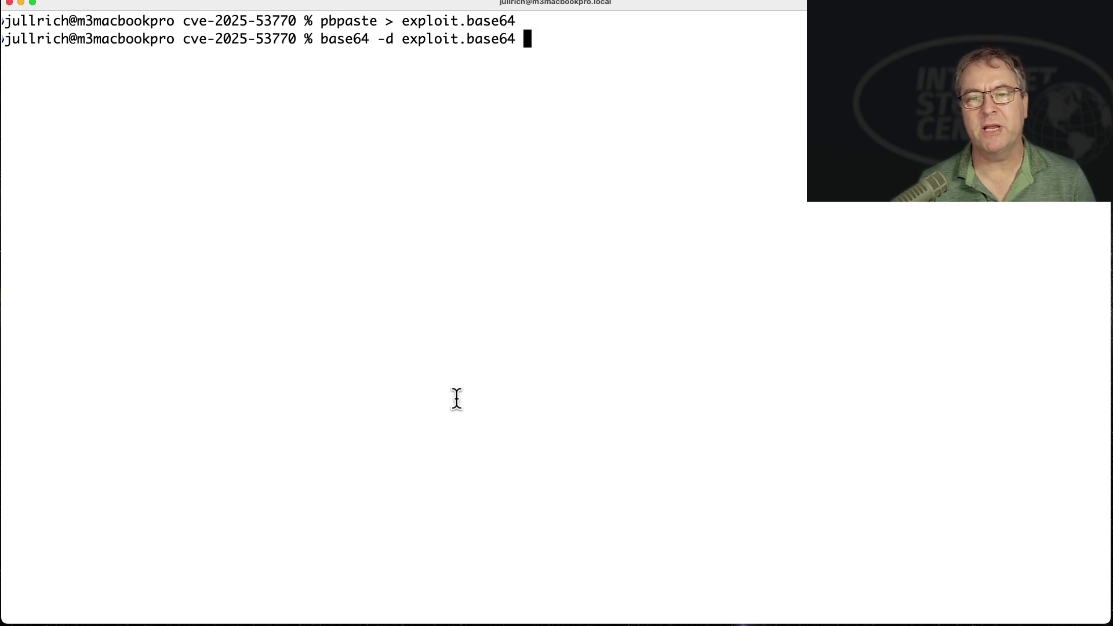
type("| zc")
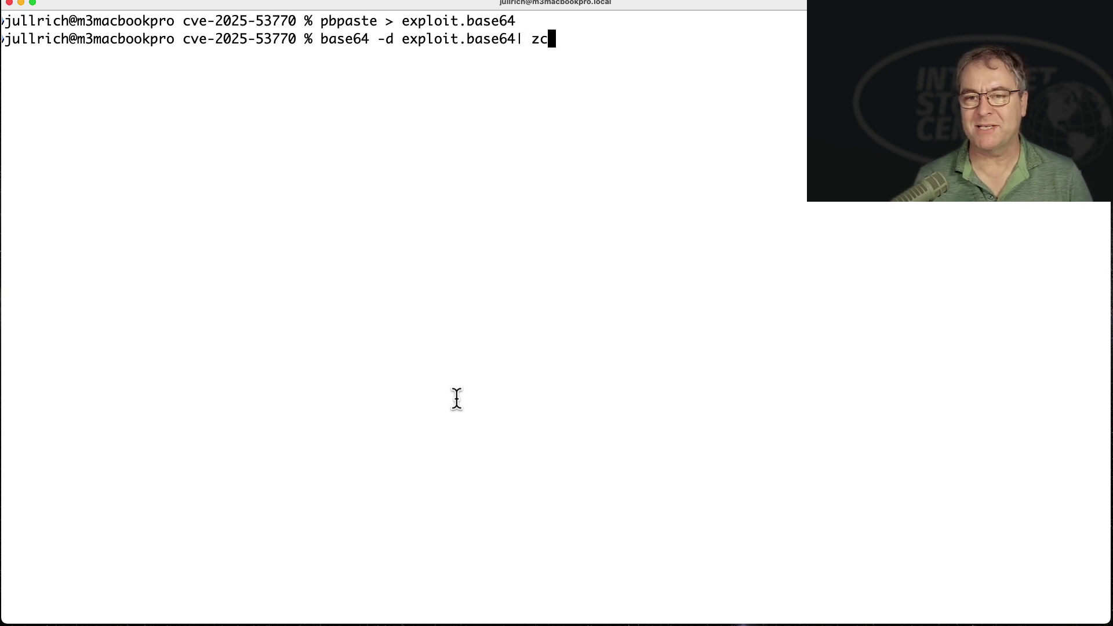
type("at")
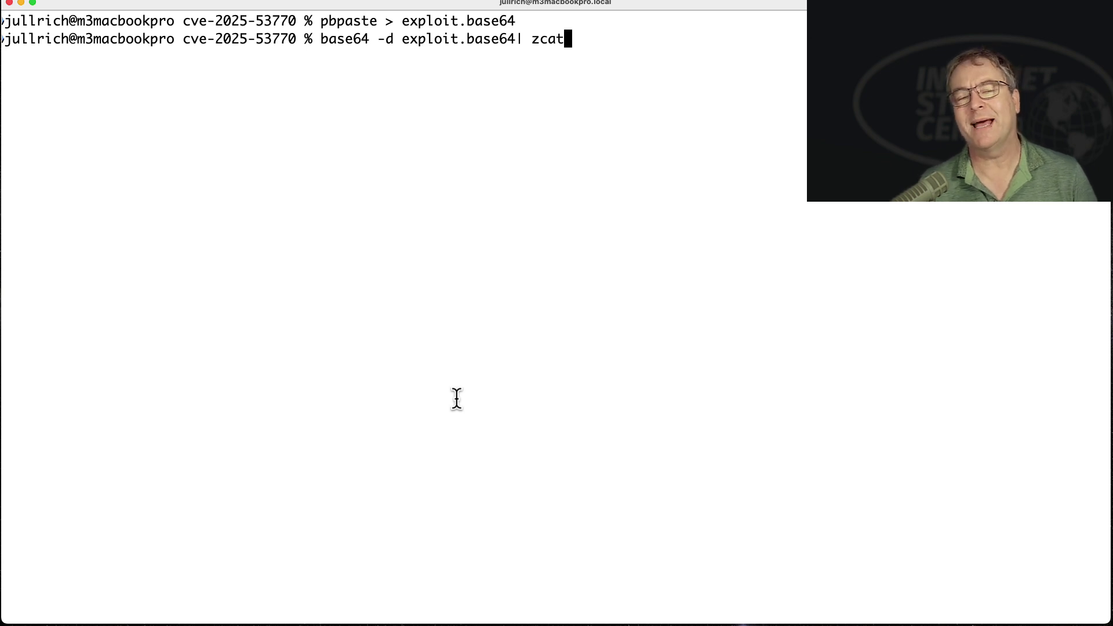
key("Return")
Rerun the corrected decode-and-decompress command and select the base64 blob inside anyType
key("Up")
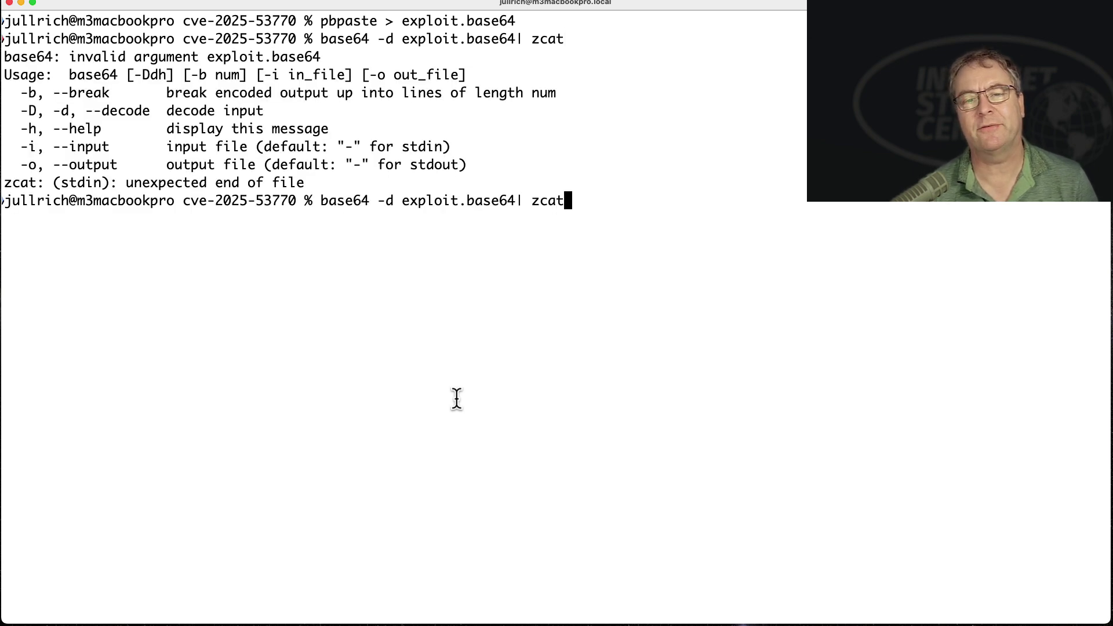
key("Left")
key("alt+b")
key("alt+b")
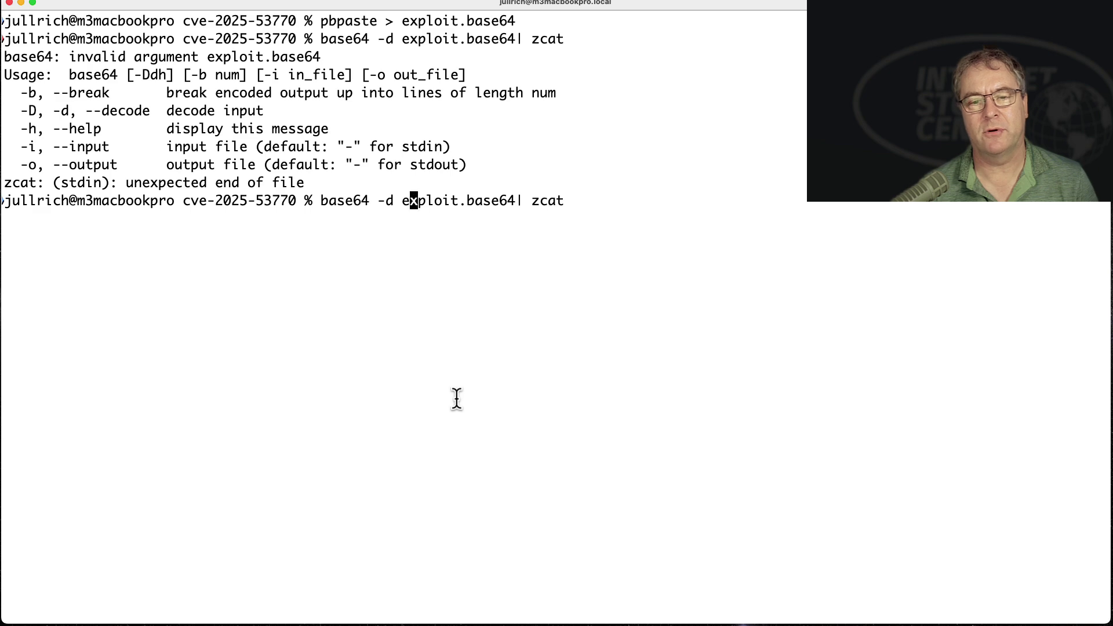
key("Left")
type("<")
key("Return")
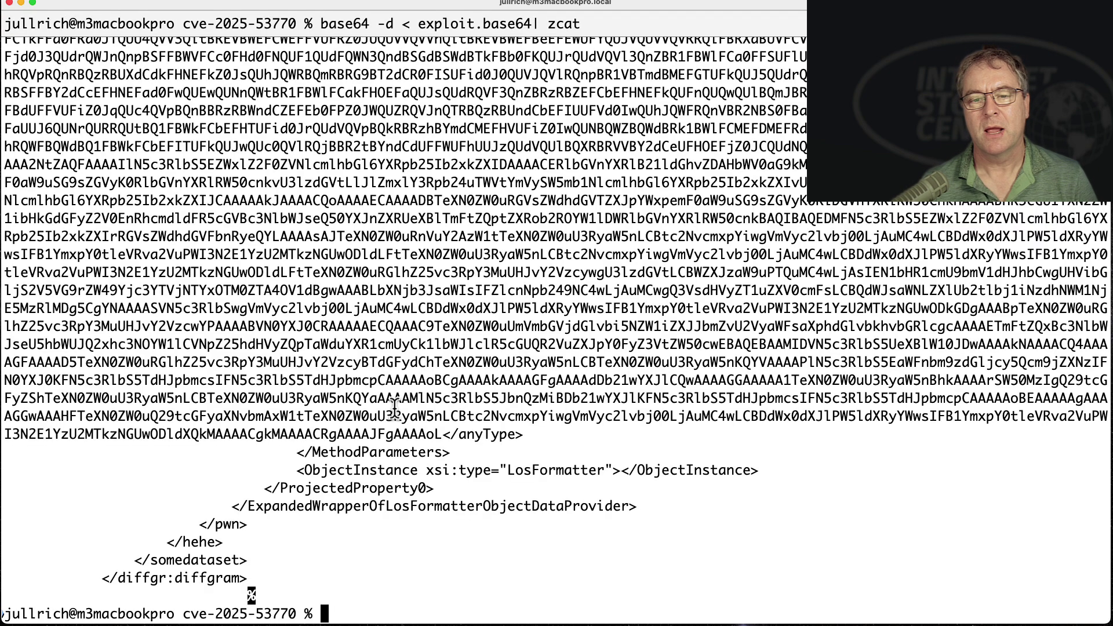
scroll(398, 406, "up", 5)
scroll(398, 406, "up", 5)
scroll(398, 406, "up", 5)
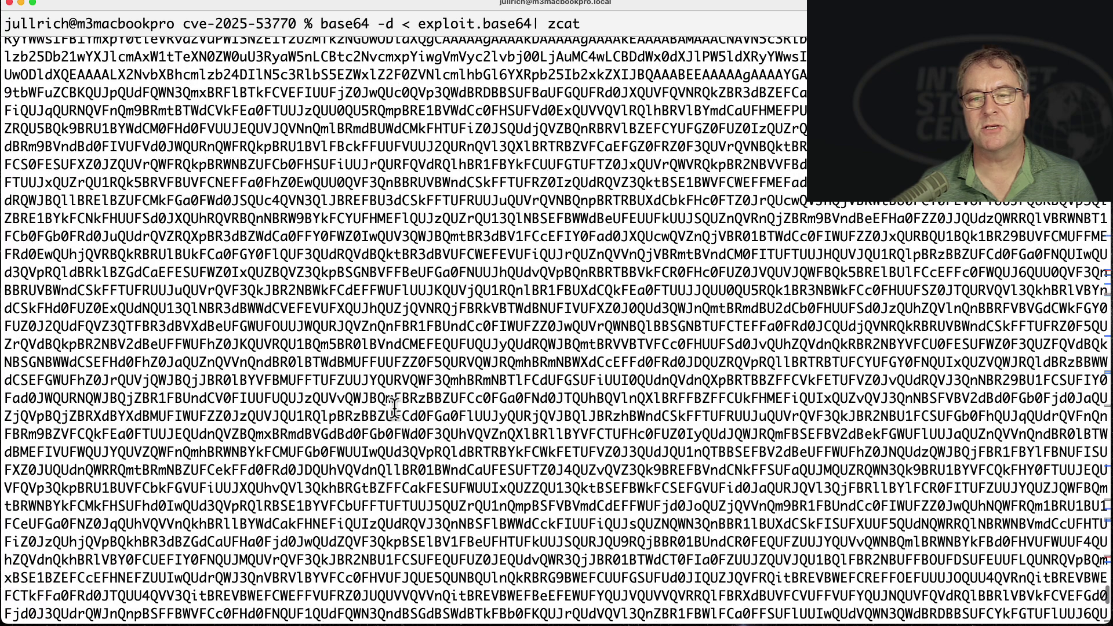
scroll(398, 406, "up", 10)
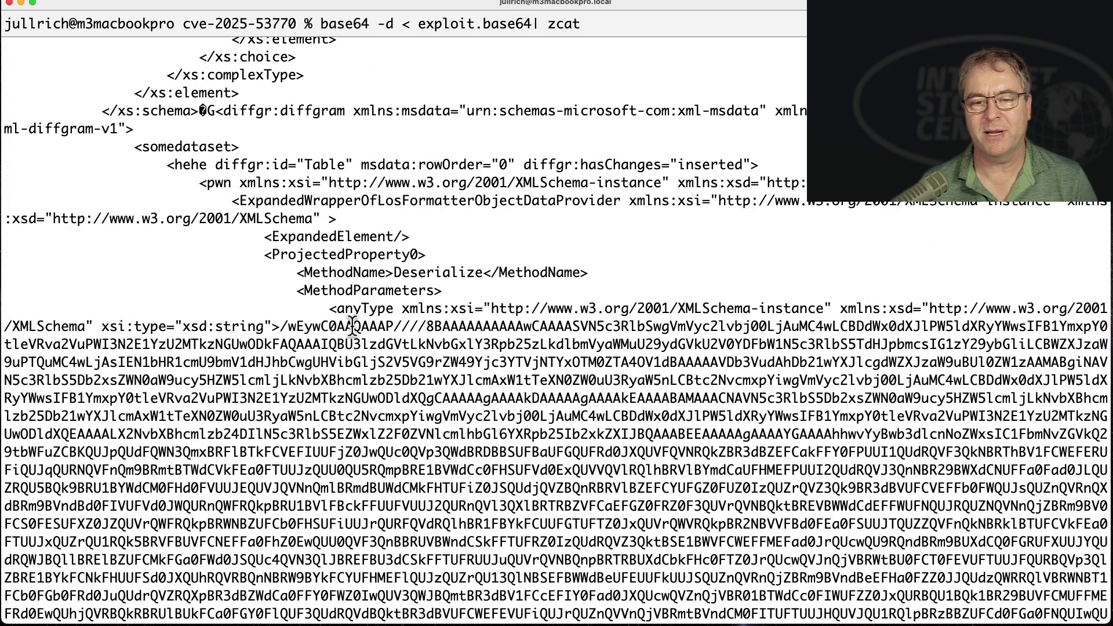
left_click_drag(278, 326, 324, 457)
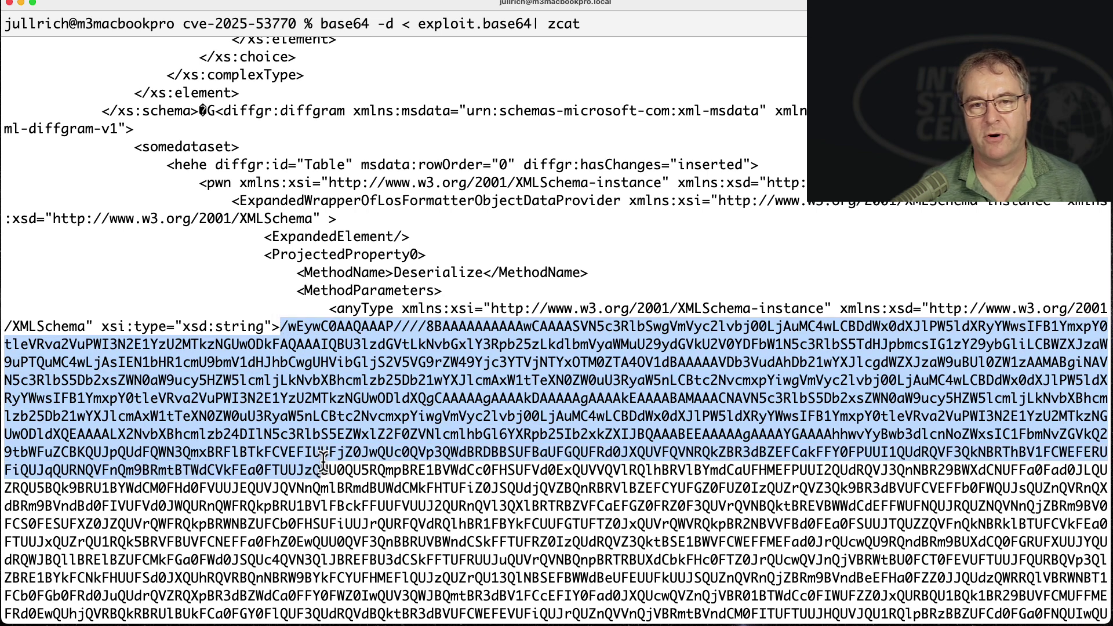
mouse_move(324, 457)
left_mouse_down()
mouse_move(309, 591)
mouse_move(442, 426)
left_mouse_up()
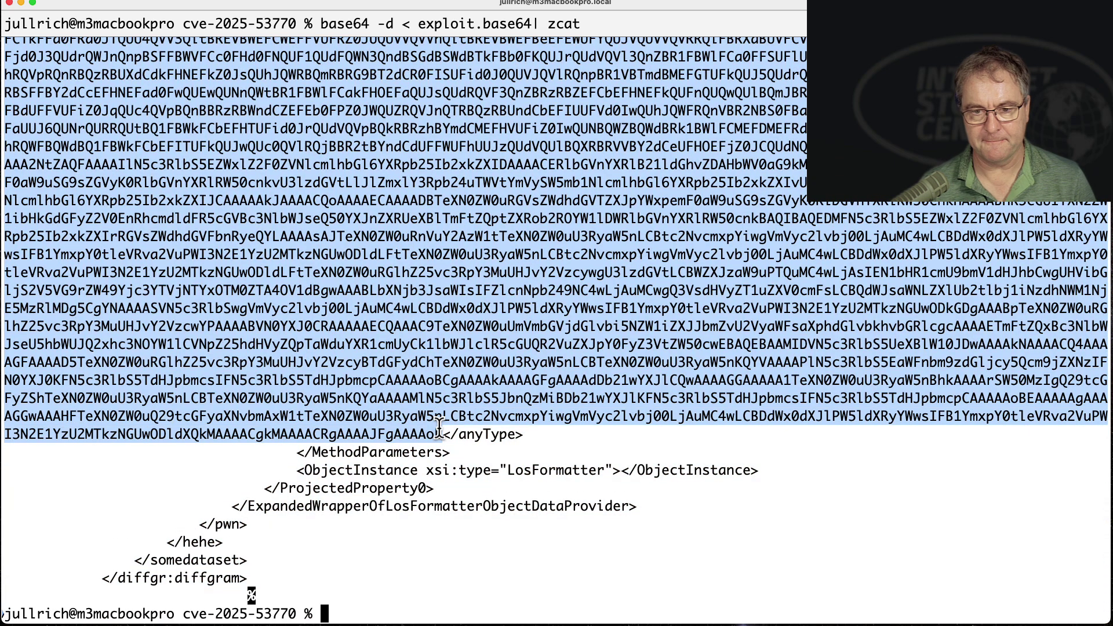
Save the blob to exploit.base64 and decode it with base64 -d, without zcat
key("Up")
key("Up")
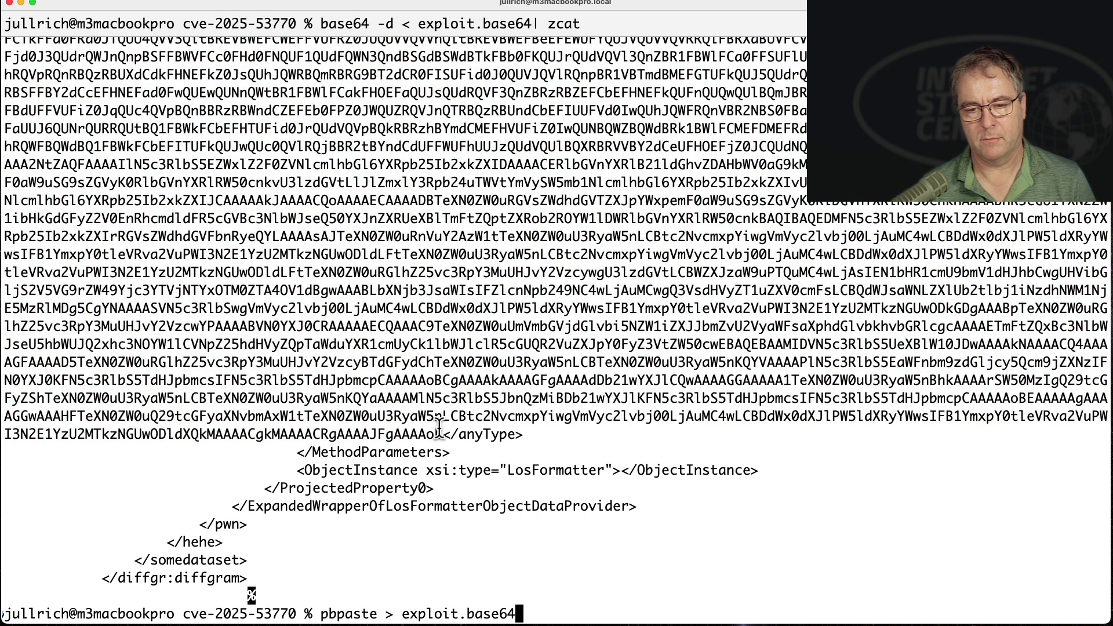
key("Return")
key("Up")
key("BackSpace")
key("BackSpace")
key("BackSpace")
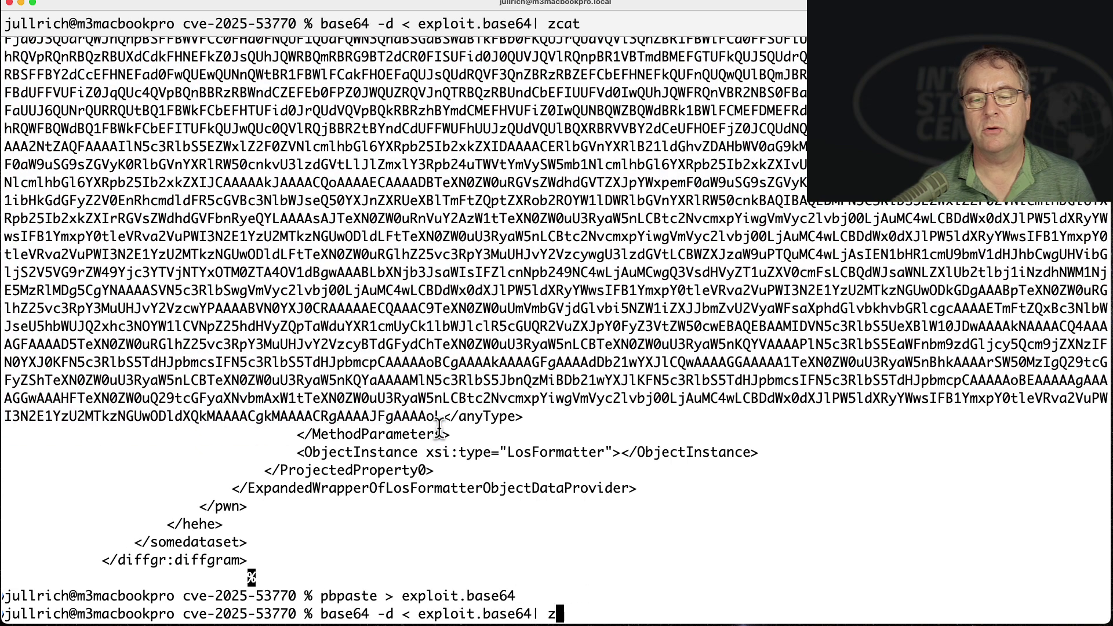
key("BackSpace")
key("BackSpace")
key("BackSpace")
key("Return")
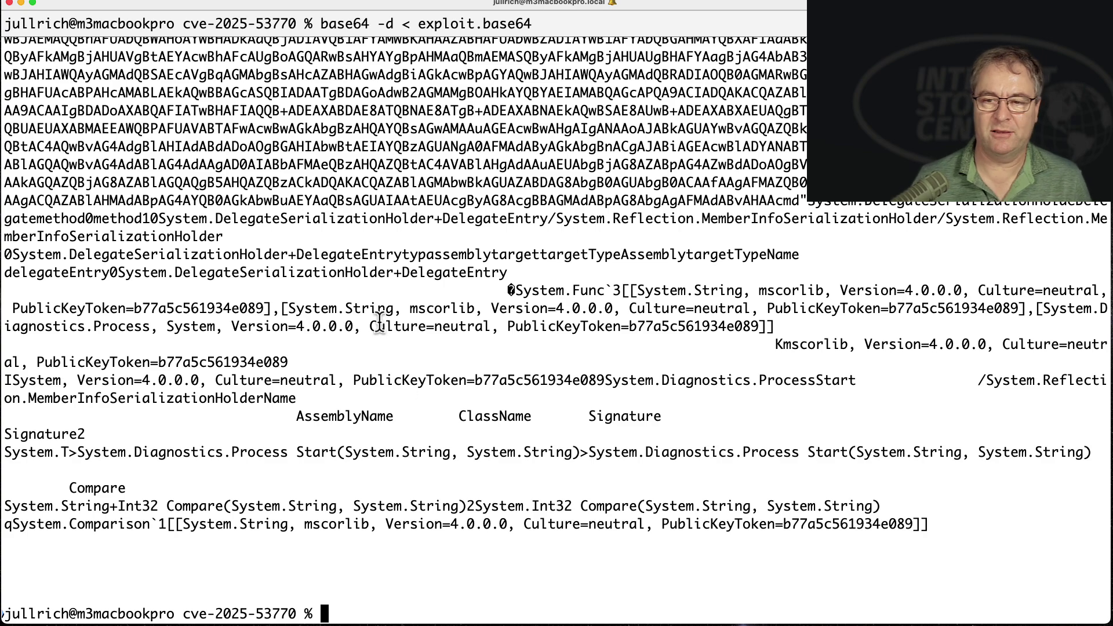
scroll(378, 318, "up", 5)
scroll(379, 317, "up", 5)
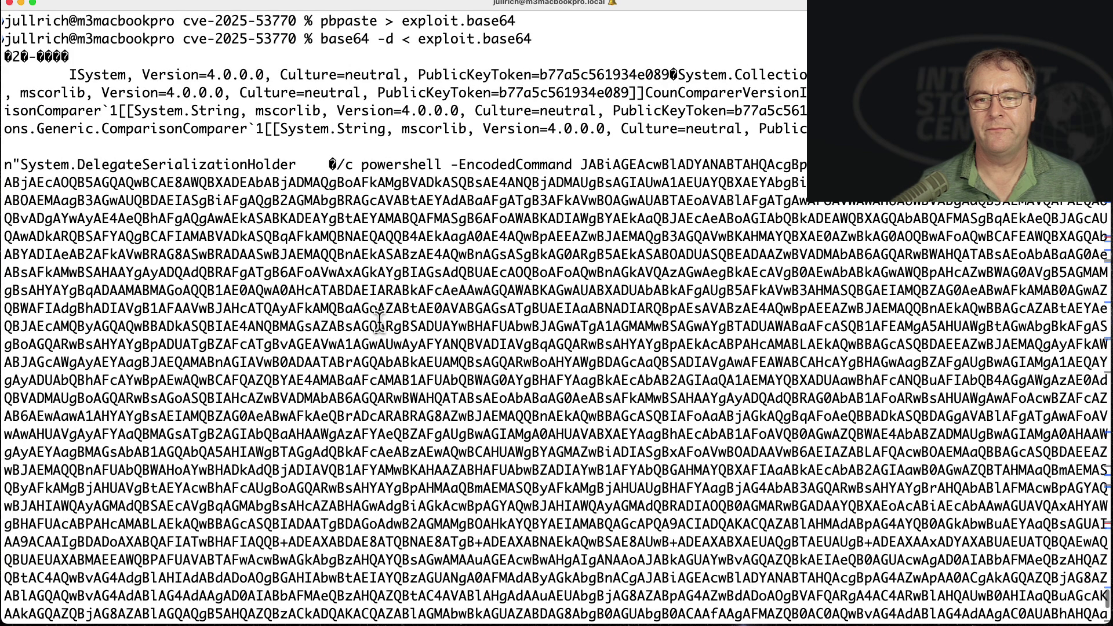
scroll(379, 317, "up", 3)
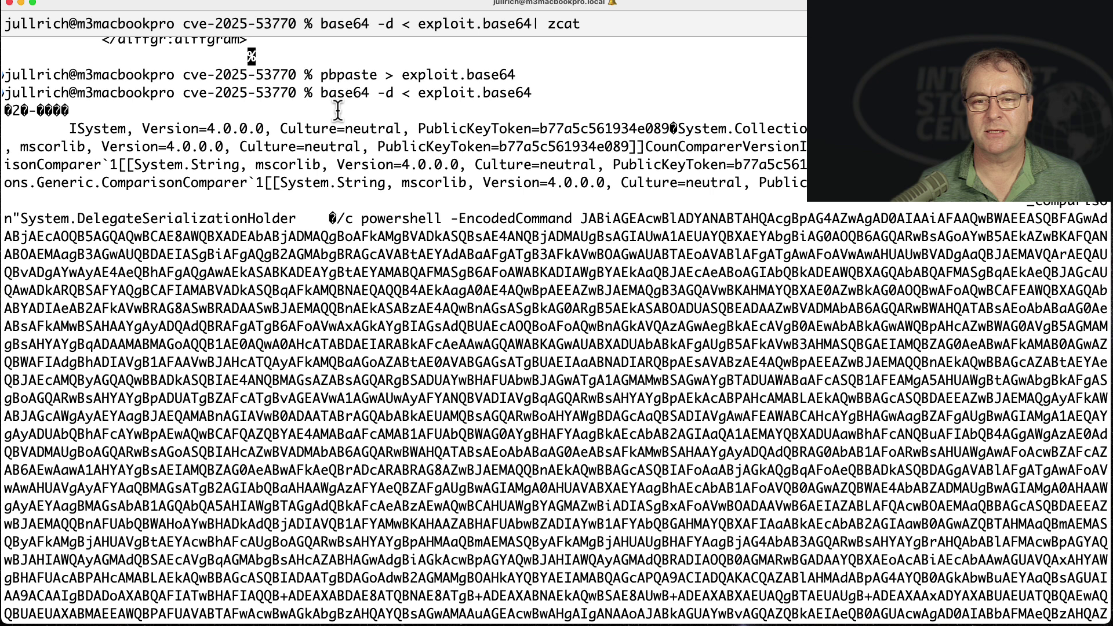
Copy the encoded PowerShell command that follows powershell -EncodedCommand
left_click_drag(361, 218, 439, 223)
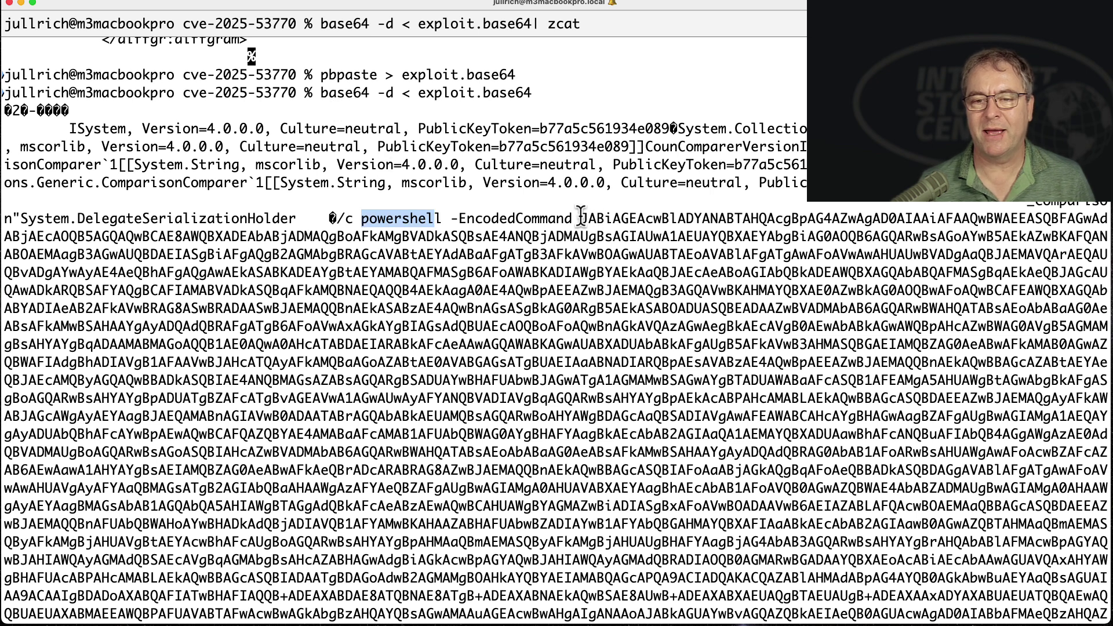
mouse_move(581, 219)
left_mouse_down()
mouse_move(557, 613)
mouse_move(722, 439)
mouse_move(805, 451)
left_mouse_up()
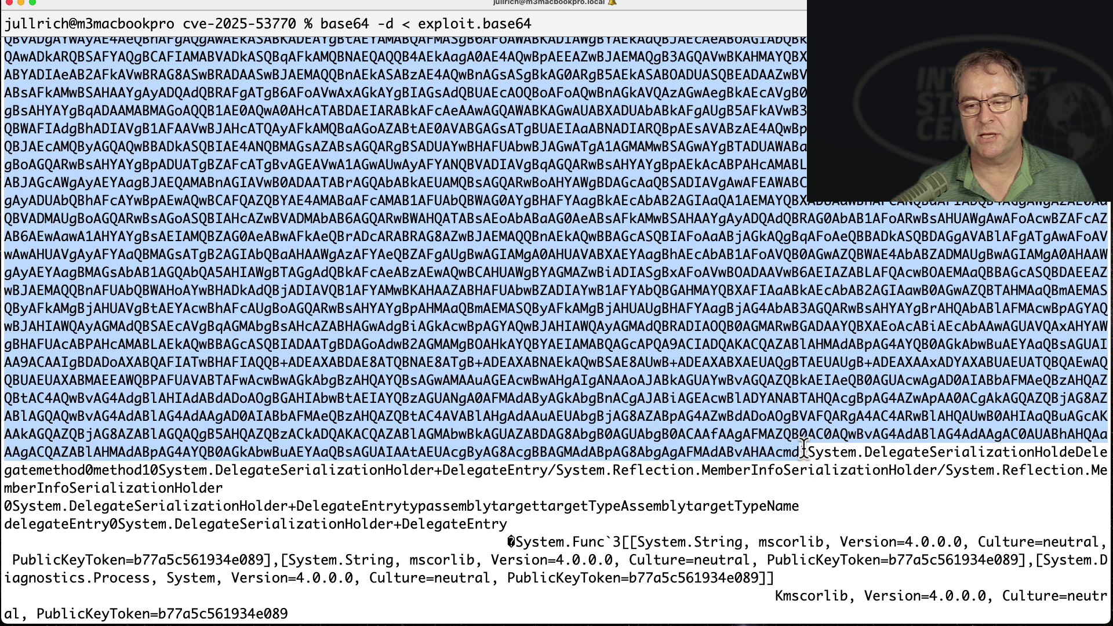
right_click(672, 195)
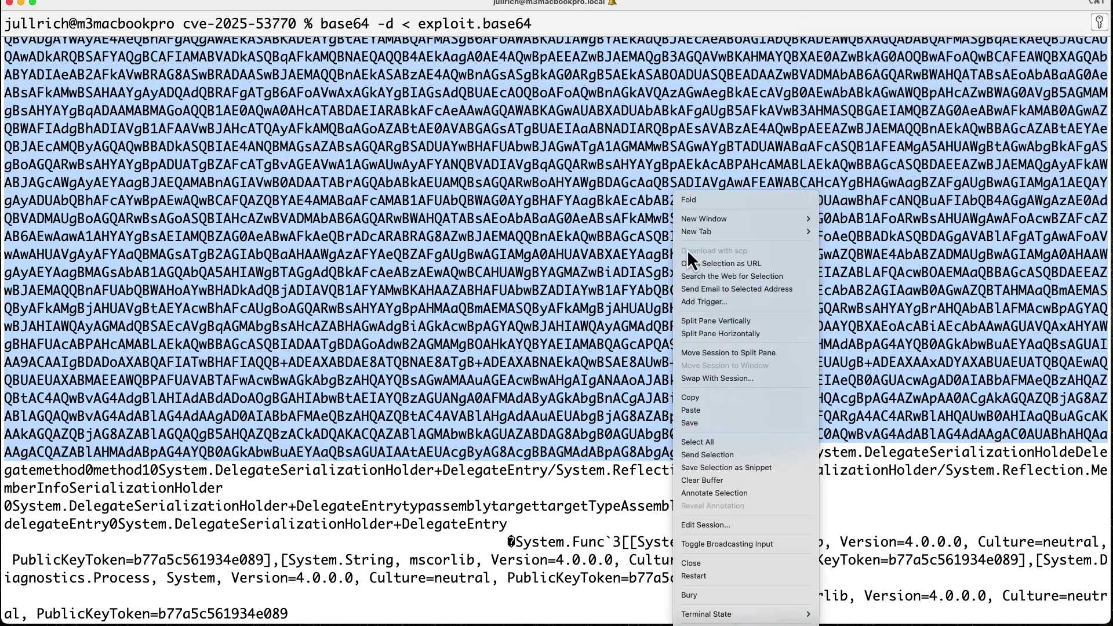
left_click(690, 399)
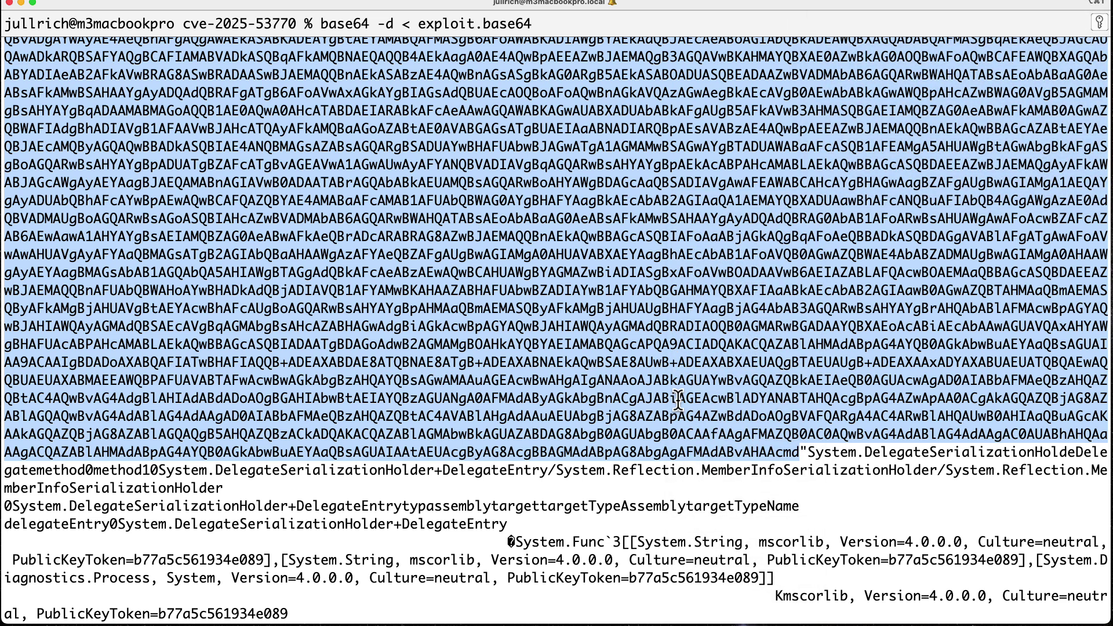
Decode the PowerShell command via exploit.base64, then select the spinstall0.aspx path and $base64String value
key("ctrl+l")
key("Up")
key("Up")
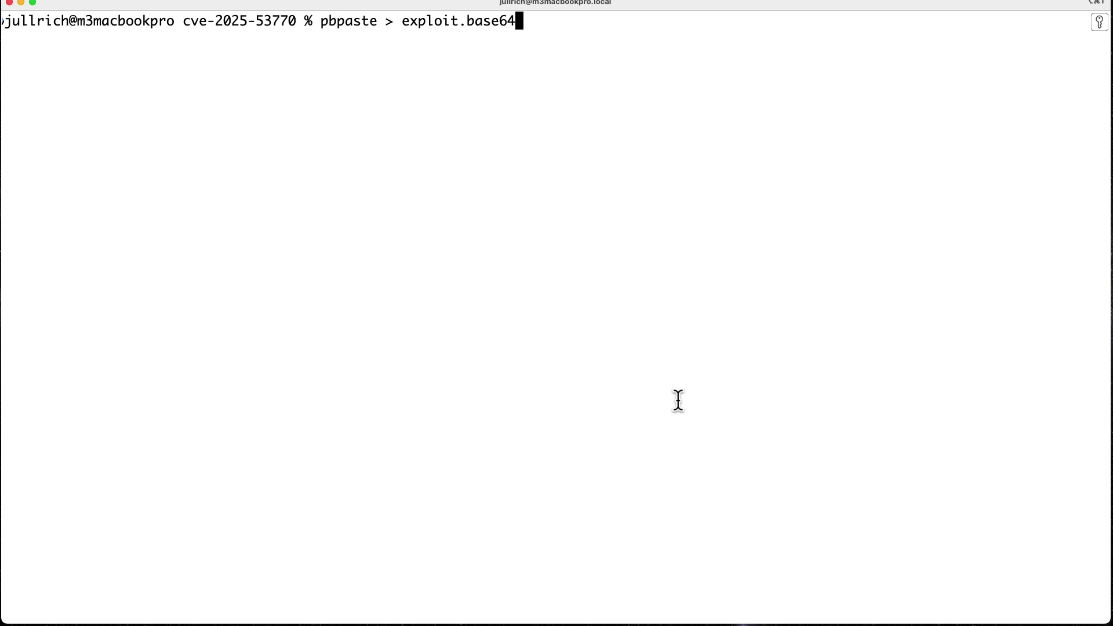
key("Return")
key("Up")
key("Up")
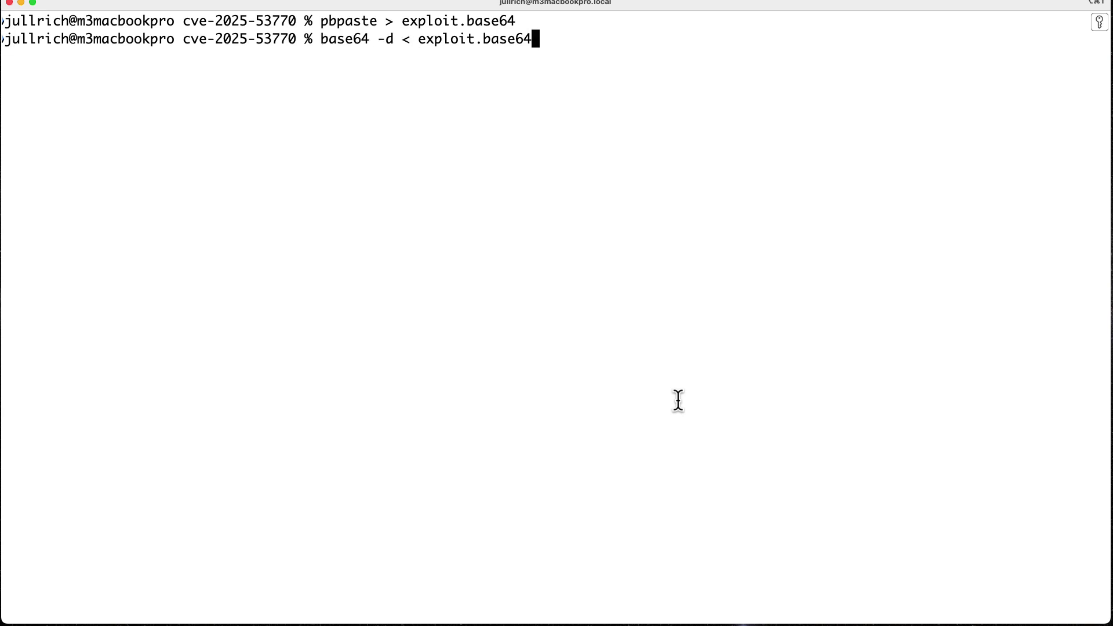
key("Return")
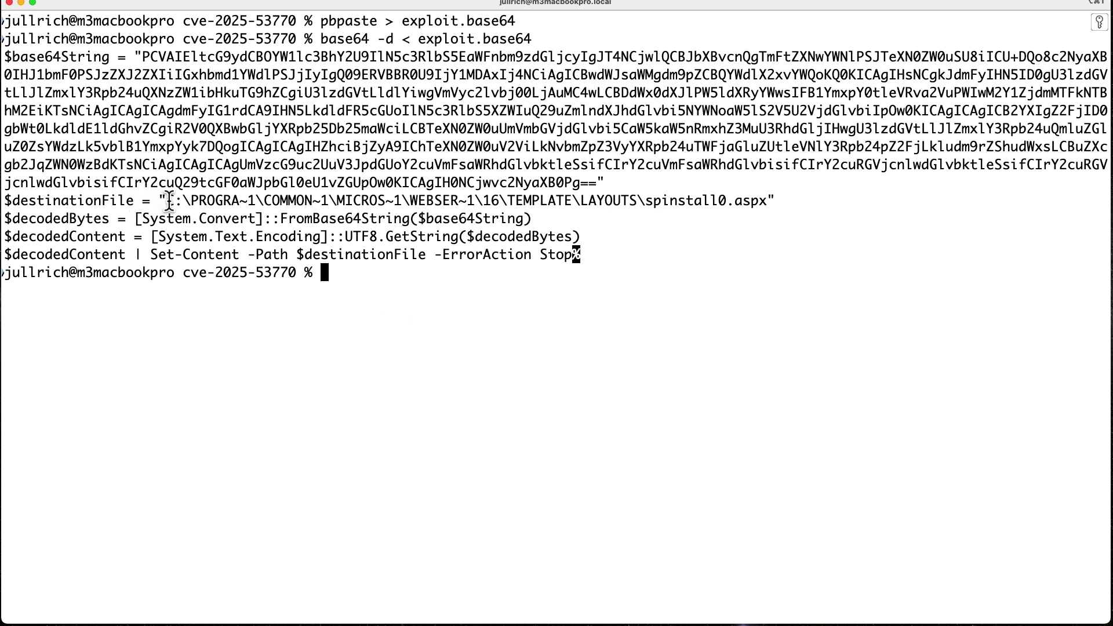
left_click_drag(168, 200, 768, 202)
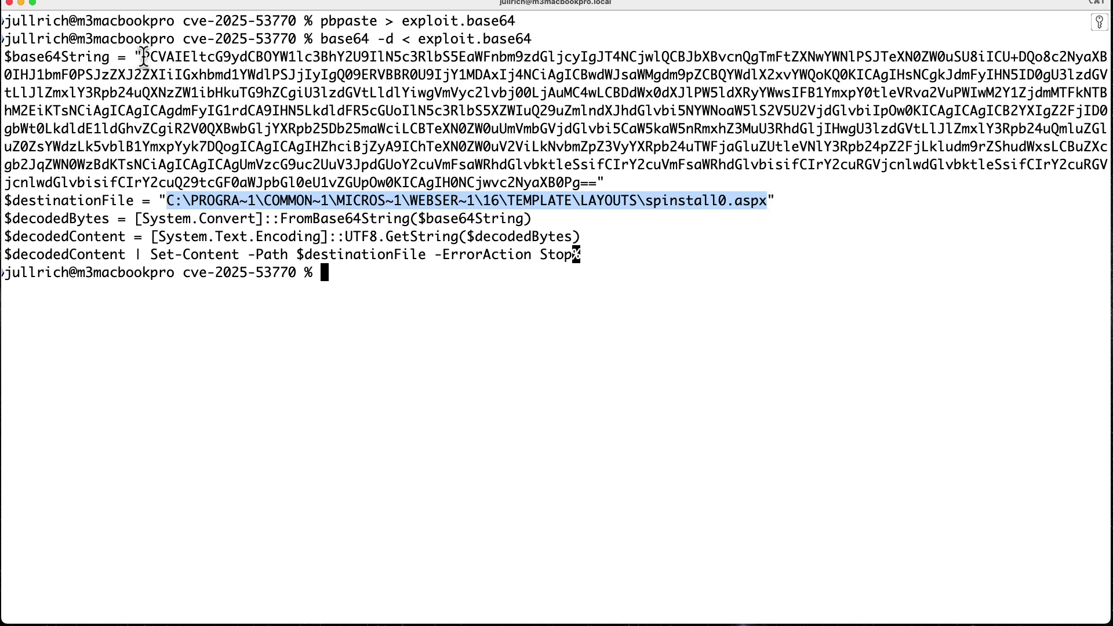
left_click_drag(144, 56, 598, 183)
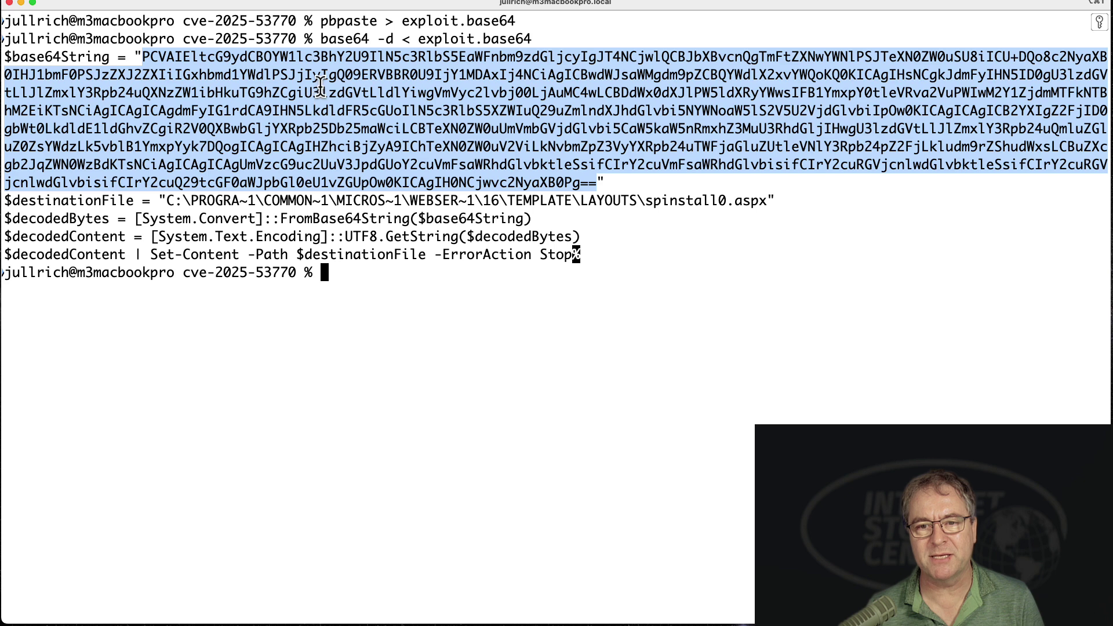
Copy the $base64String value into exploit.base64 and decode it with base64 -d
right_click(321, 88)
left_click(337, 291)
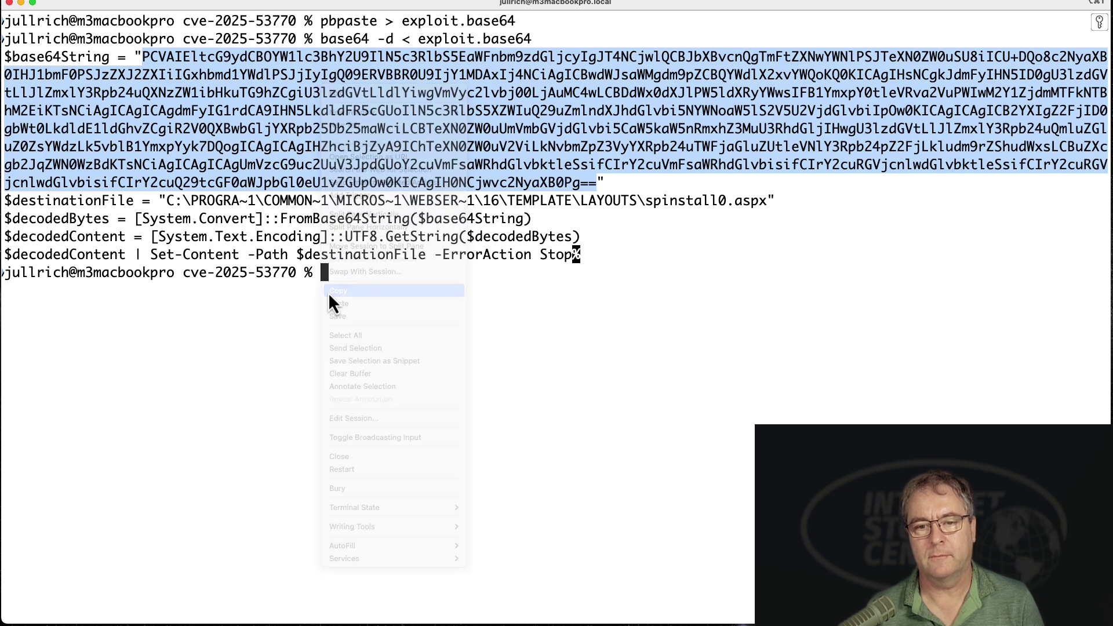
key("Up")
key("Up")
key("Return")
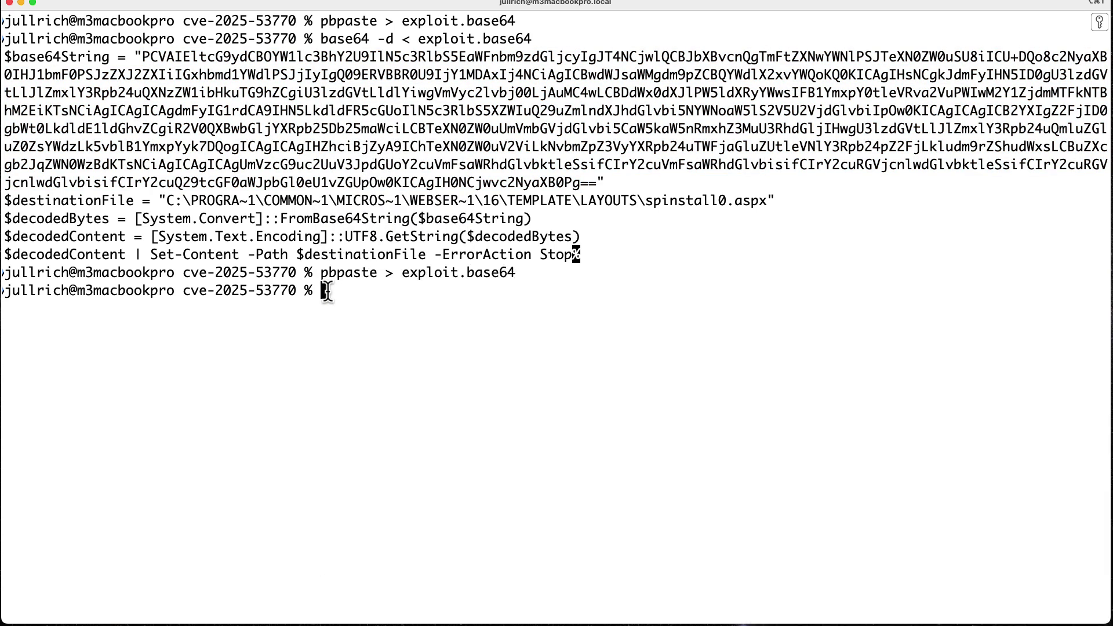
key("Up")
key("Up")
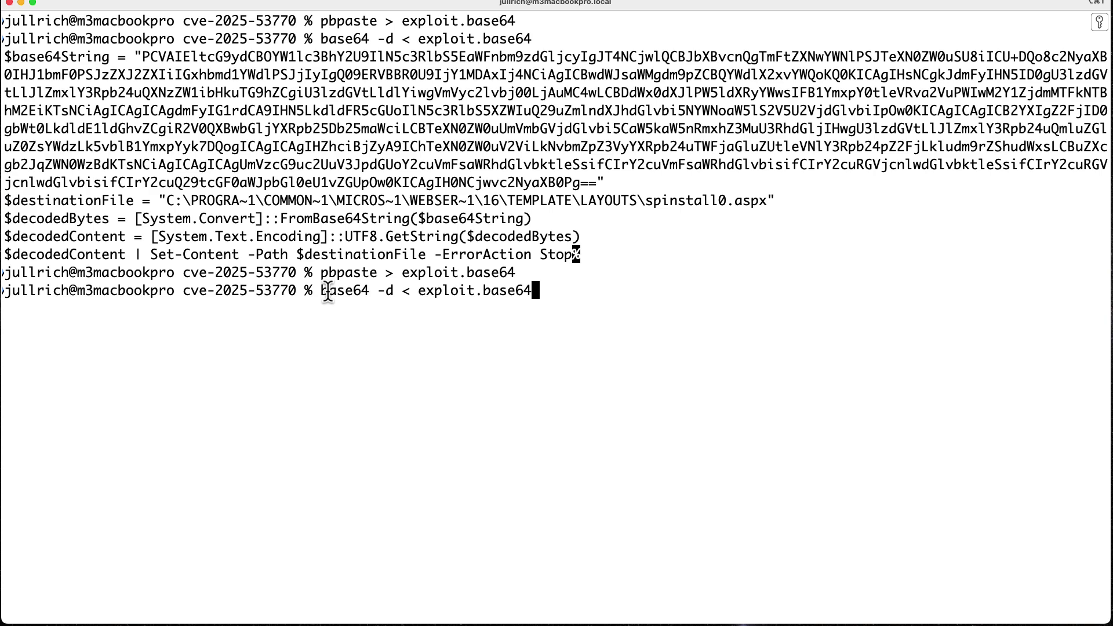
key("Return")
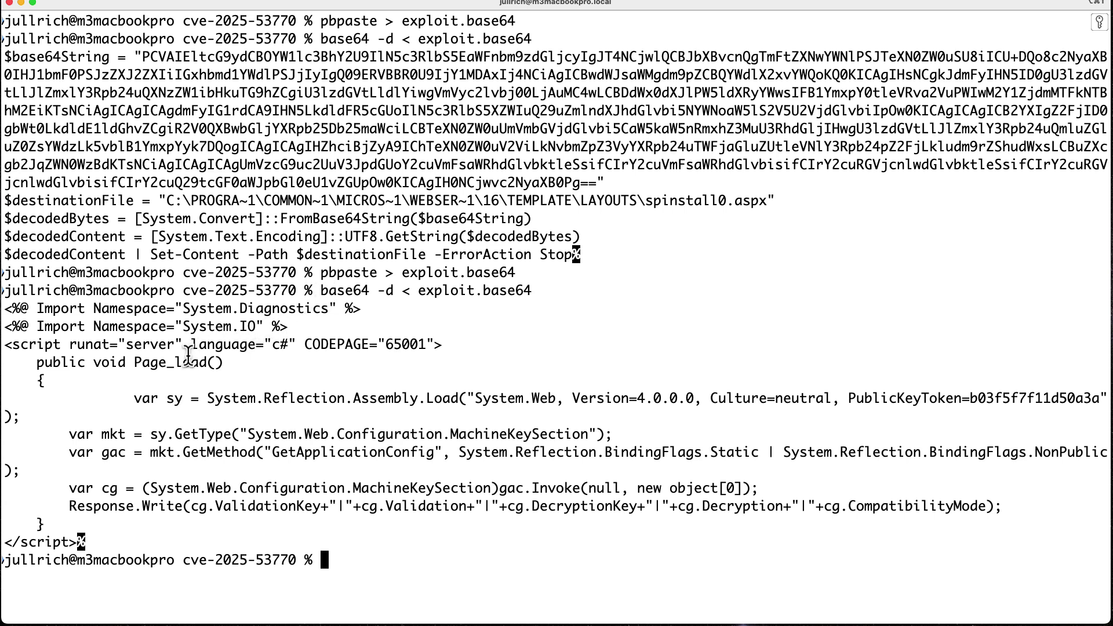
left_click_drag(135, 362, 177, 362)
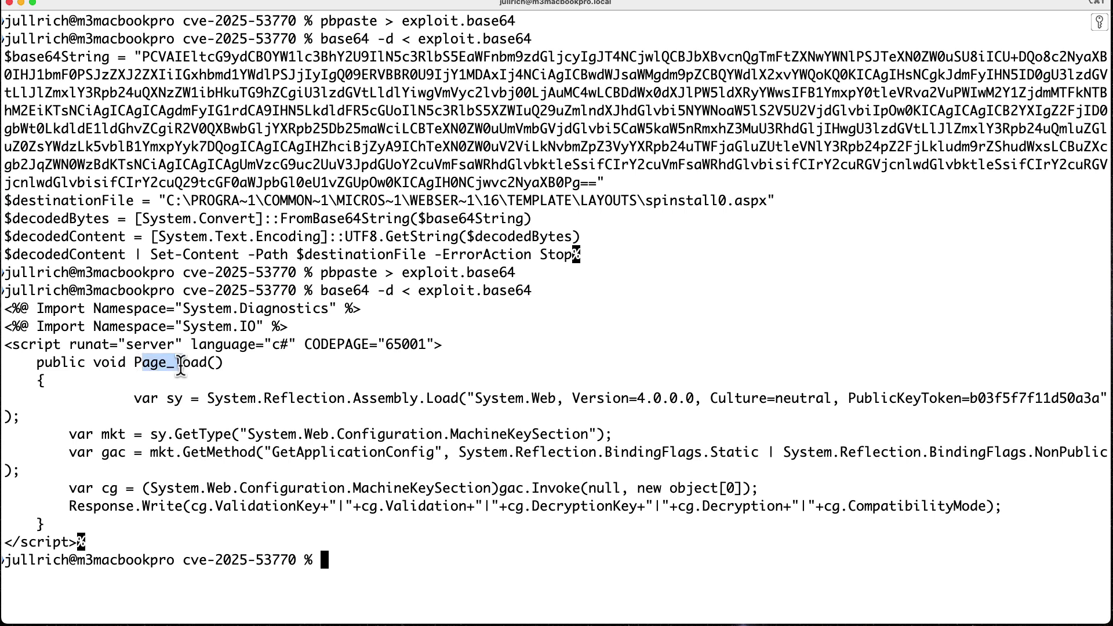
left_click(181, 425)
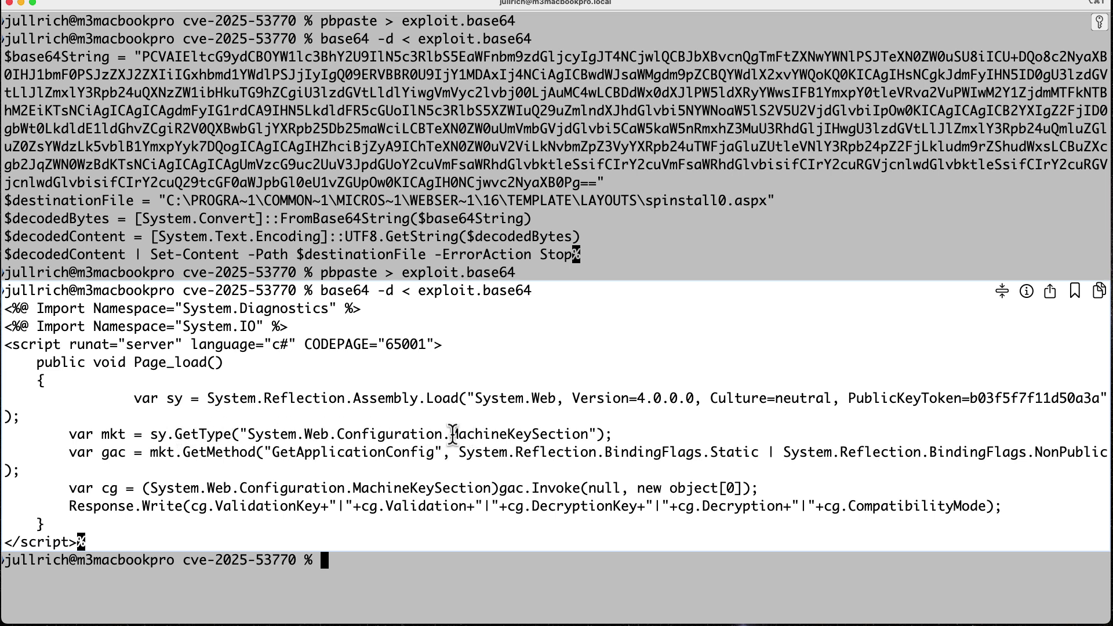
left_click_drag(450, 434, 574, 439)
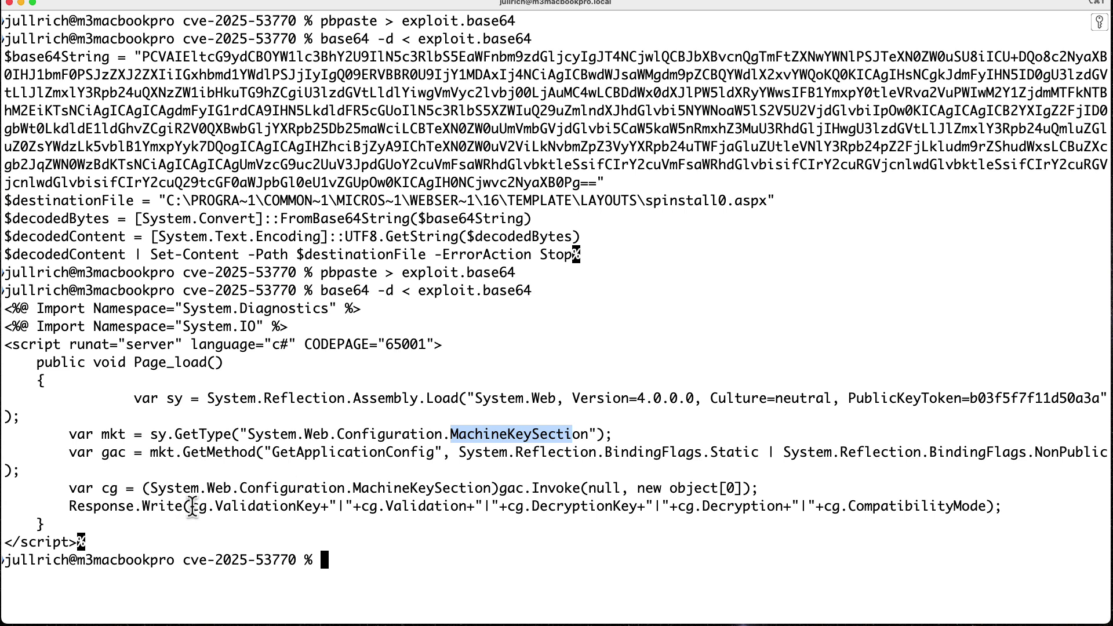
left_click_drag(235, 508, 304, 508)
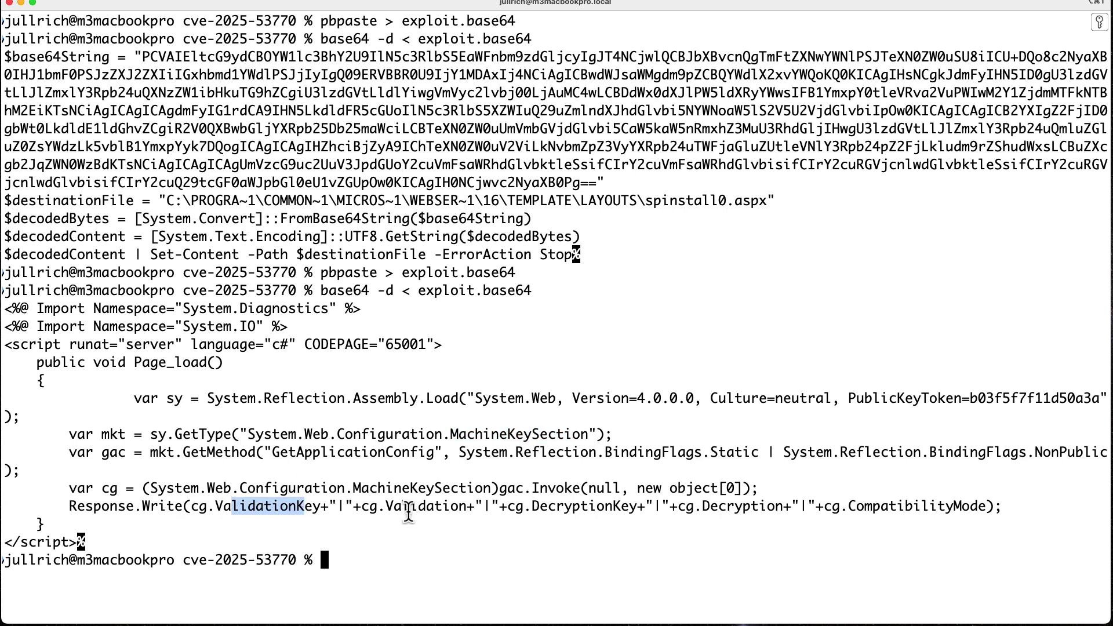
left_click_drag(533, 507, 640, 508)
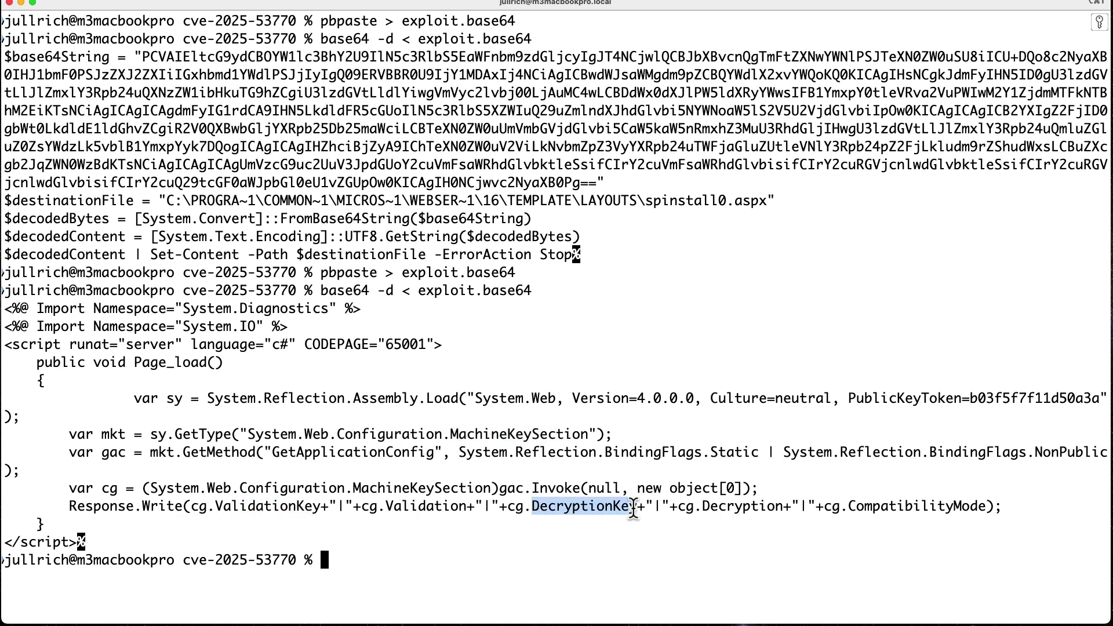